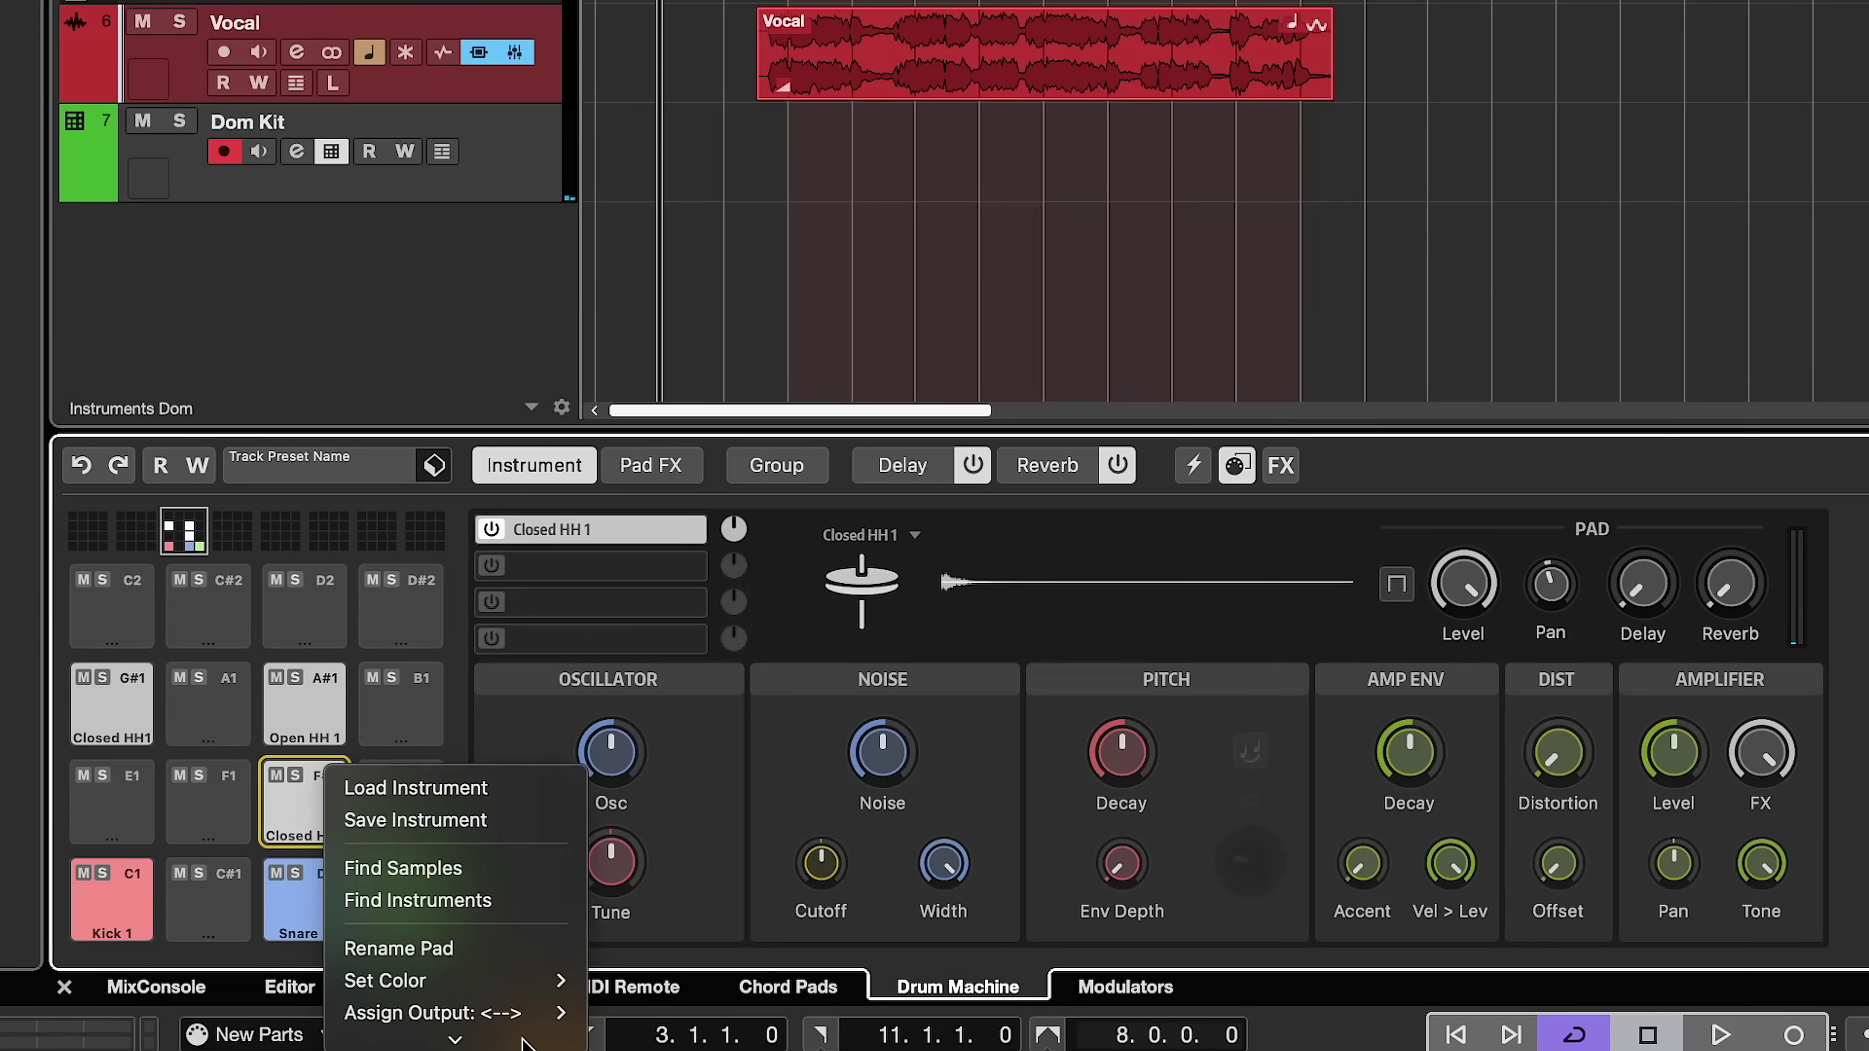
# Set the Closed HH and Open HH pads on F#1, G#1 and A#1 to Color 4
pyautogui.moveTo(456, 820)
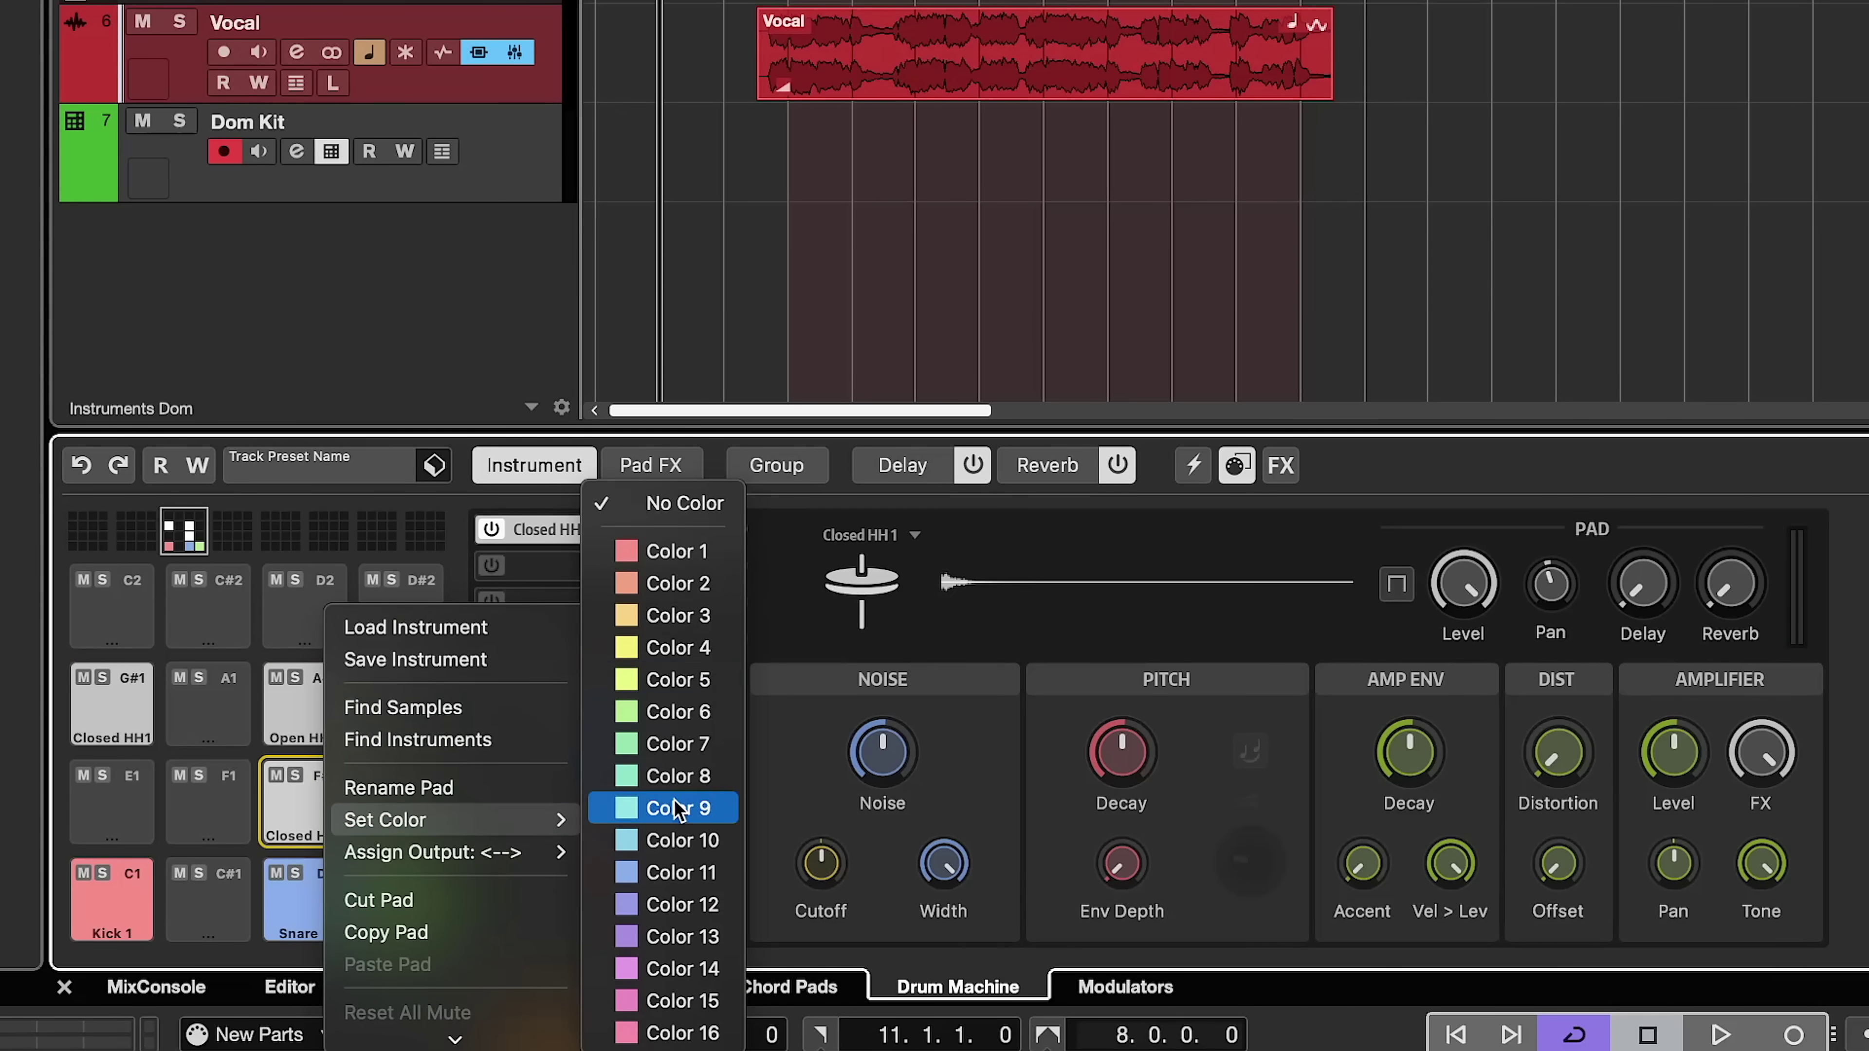
pyautogui.click(676, 648)
pyautogui.rightClick(324, 704)
pyautogui.click(662, 648)
pyautogui.rightClick(137, 735)
pyautogui.press('Escape')
# Load the Tom 3 instrument onto the empty F1 pad
pyautogui.click(208, 798)
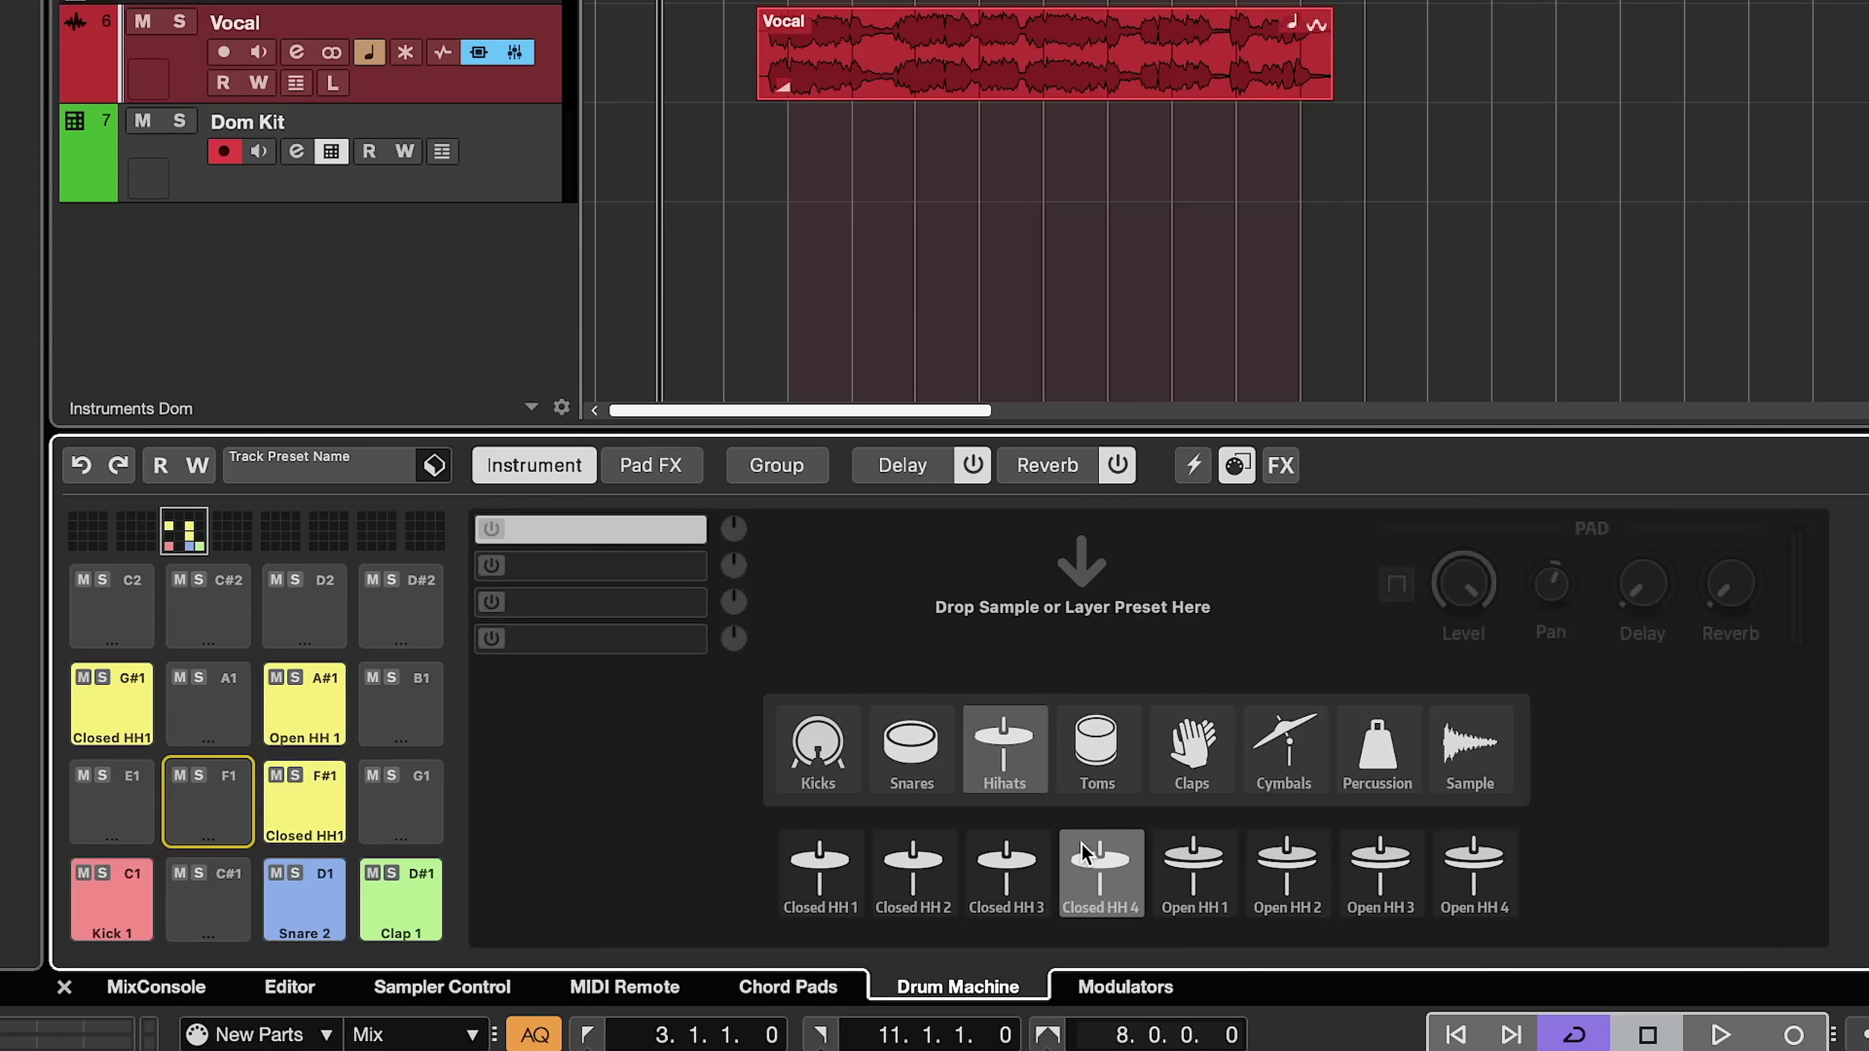
pyautogui.click(1094, 738)
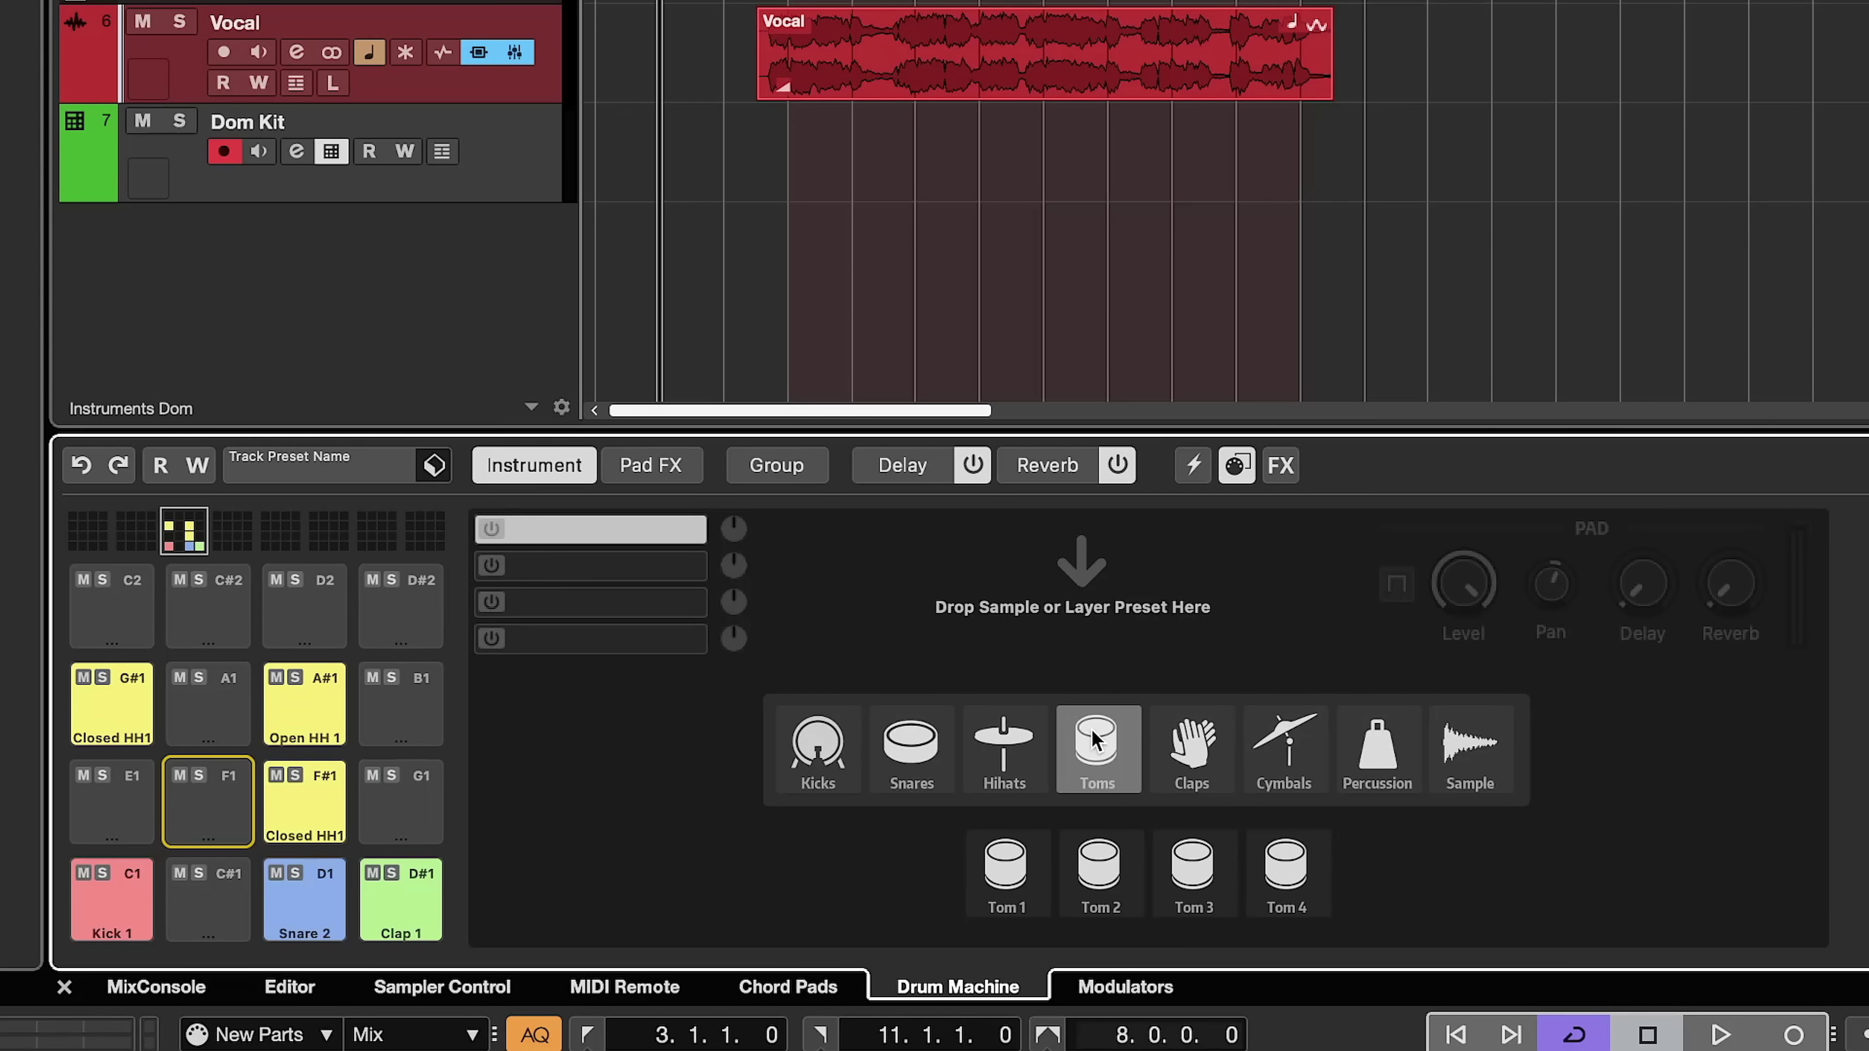
pyautogui.click(1183, 860)
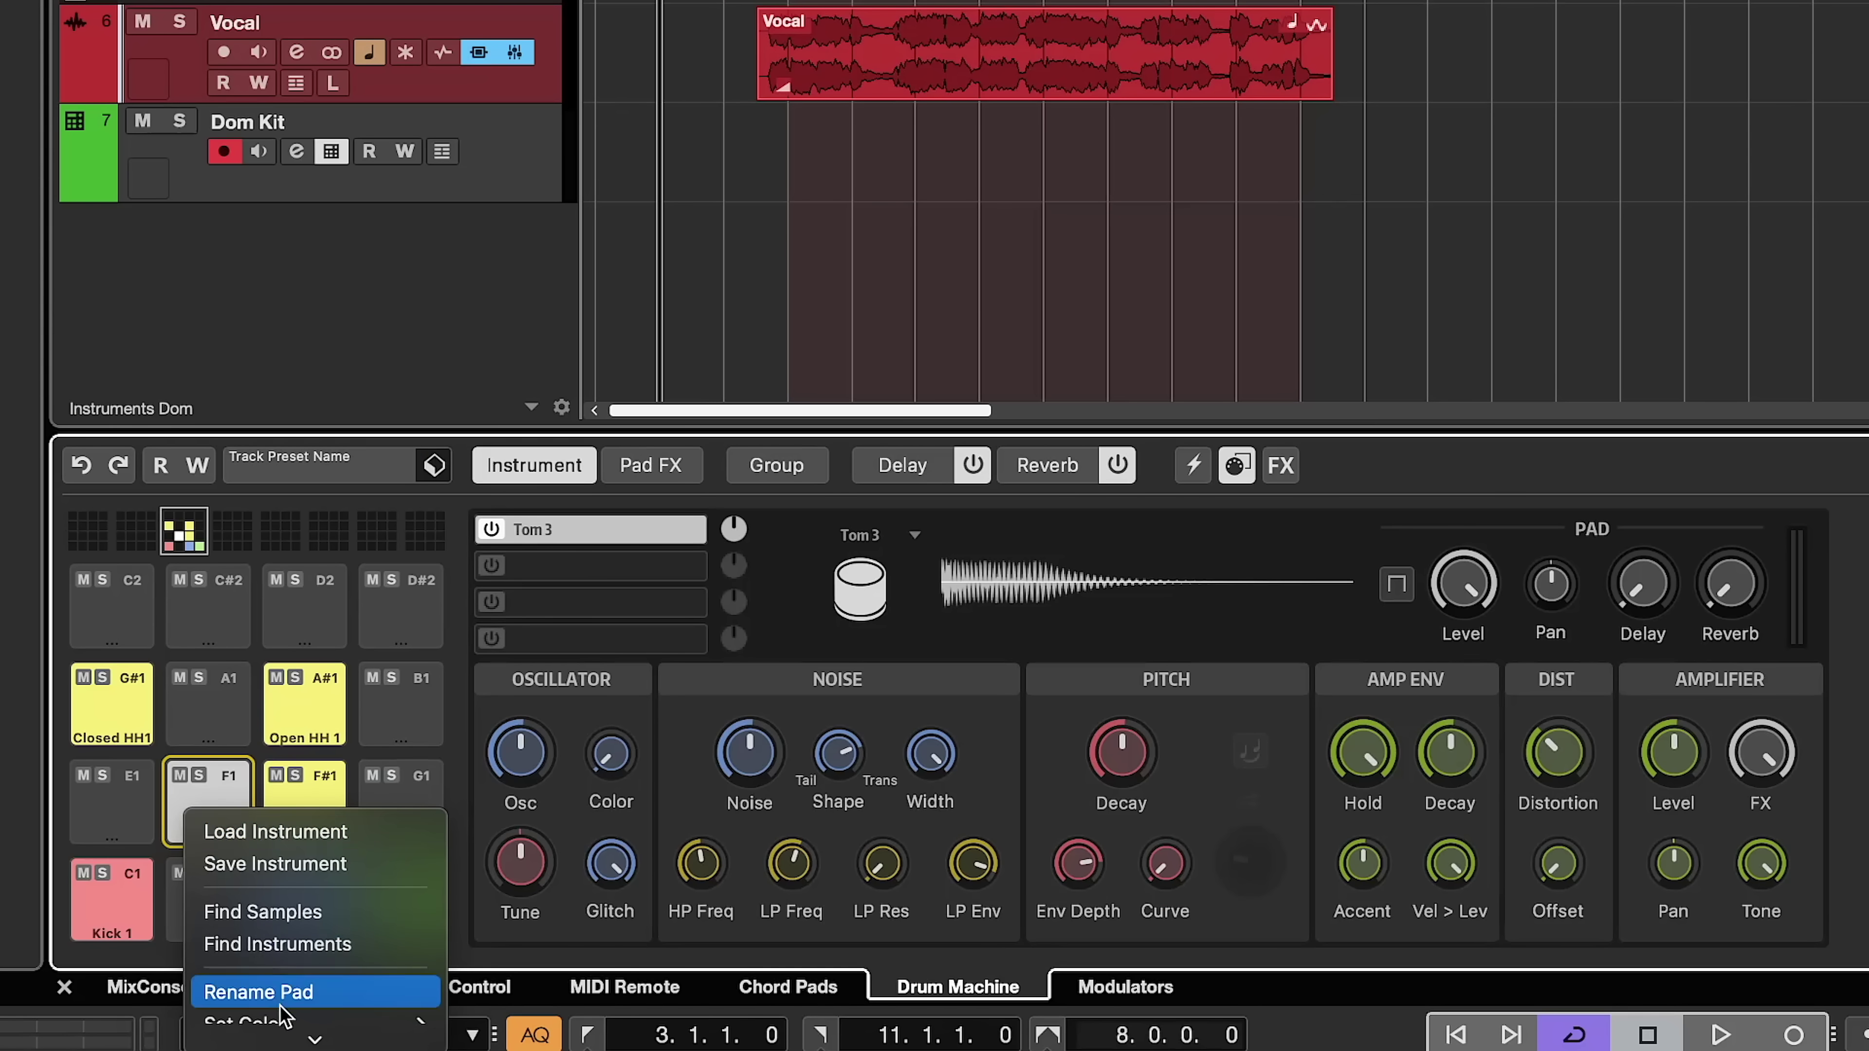
# Copy the Tom 3 pad on F1 and paste it onto the G1, A1 and B1 pads
pyautogui.scroll(-3, 280, 1016)
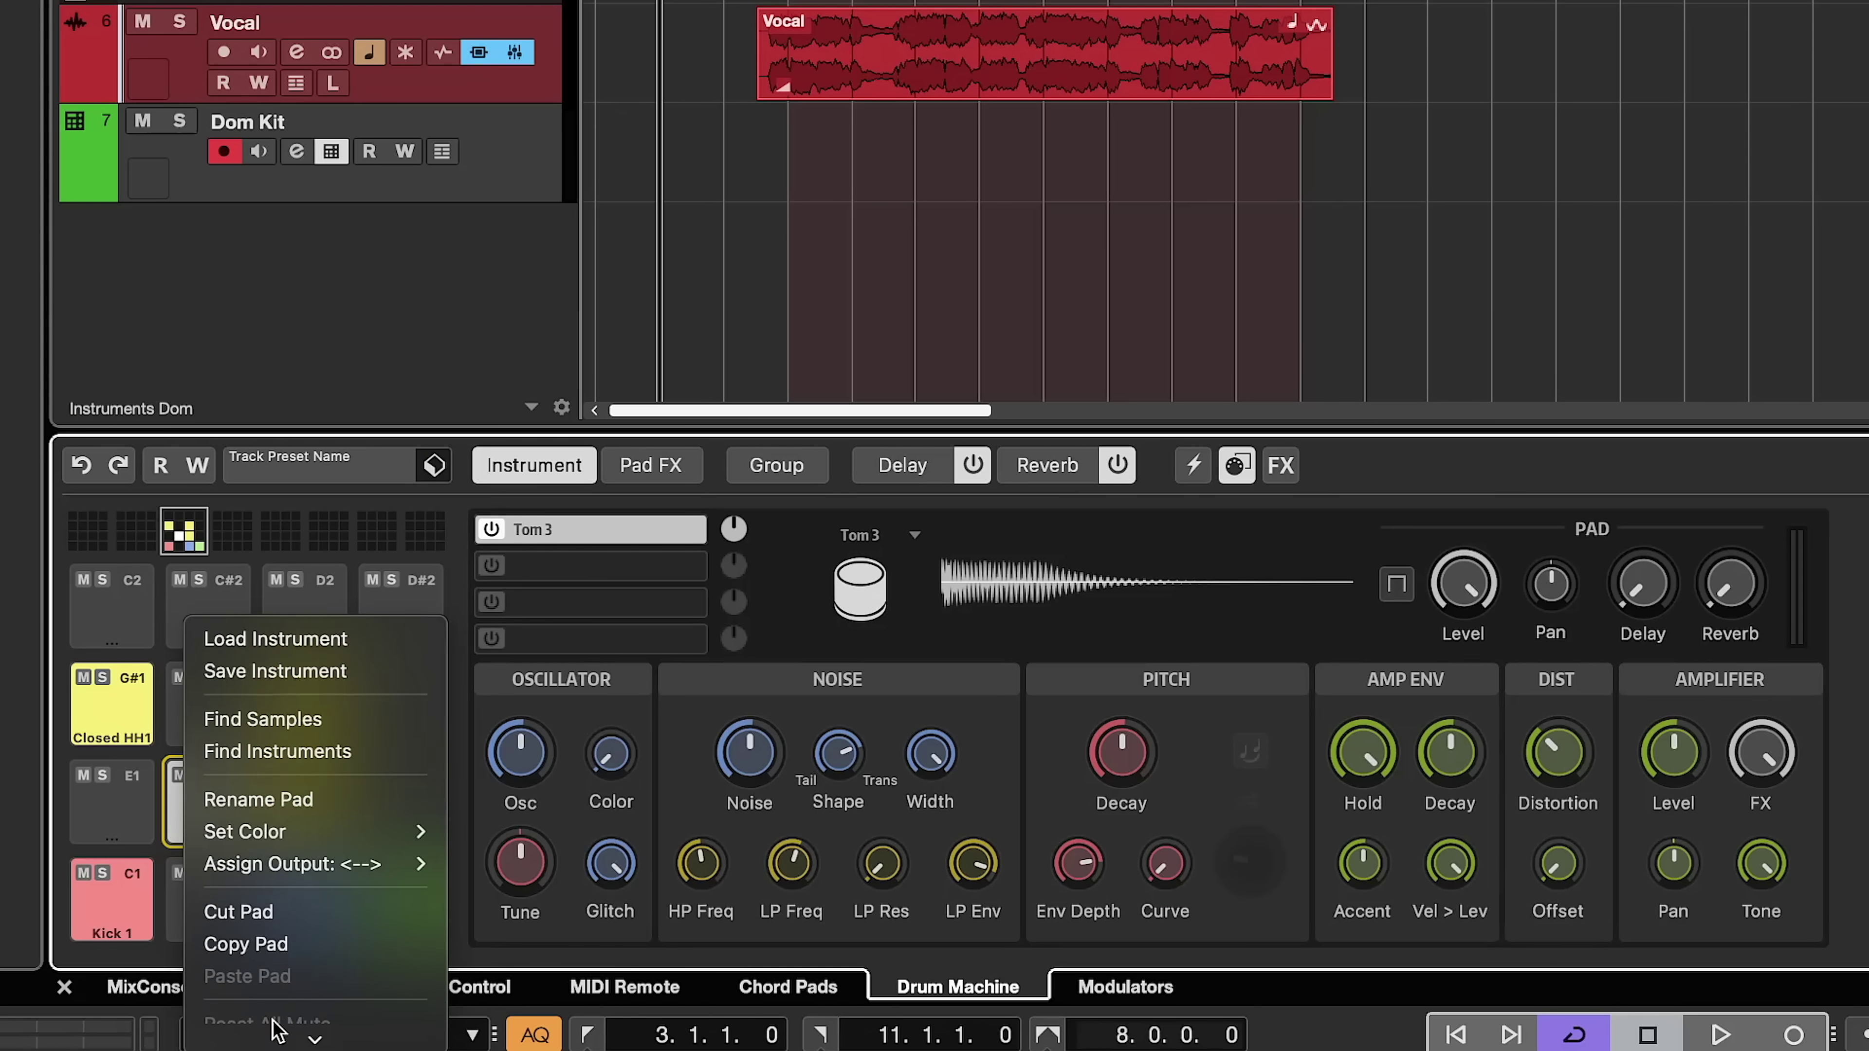
pyautogui.click(283, 944)
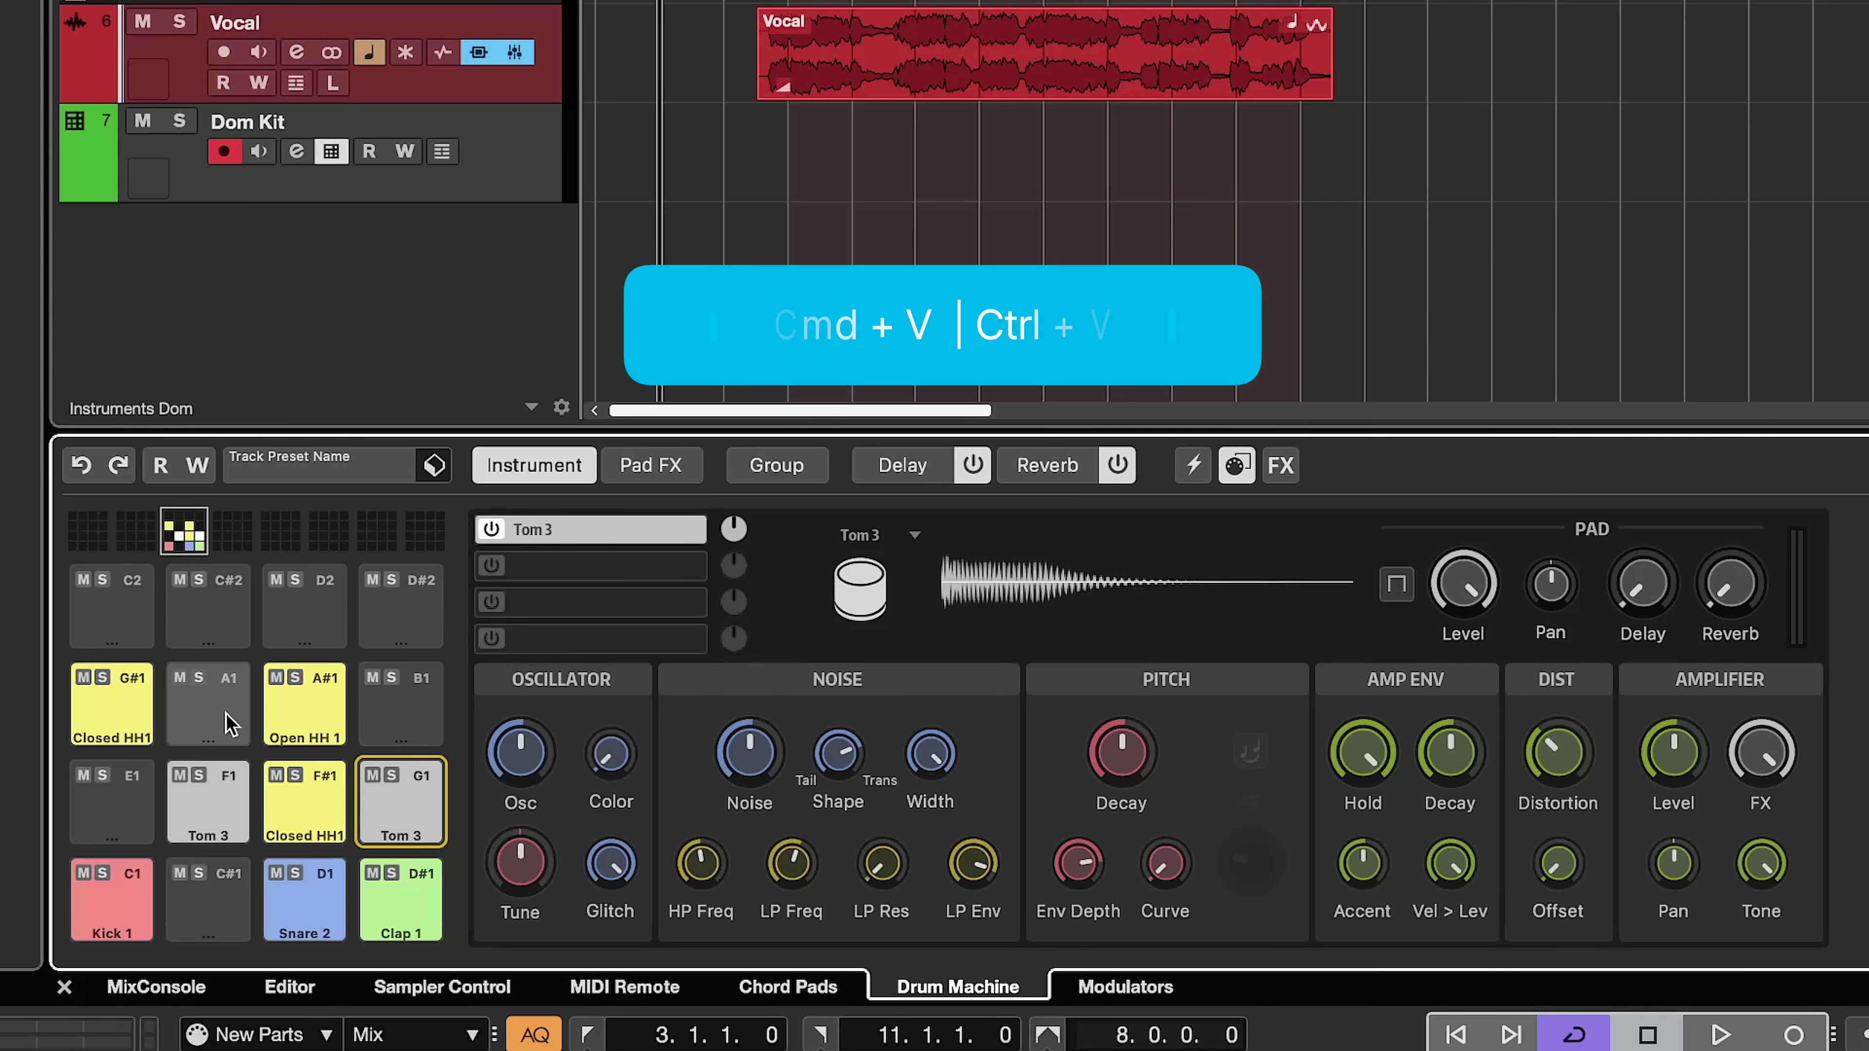
pyautogui.click(227, 712)
pyautogui.press('super+v')
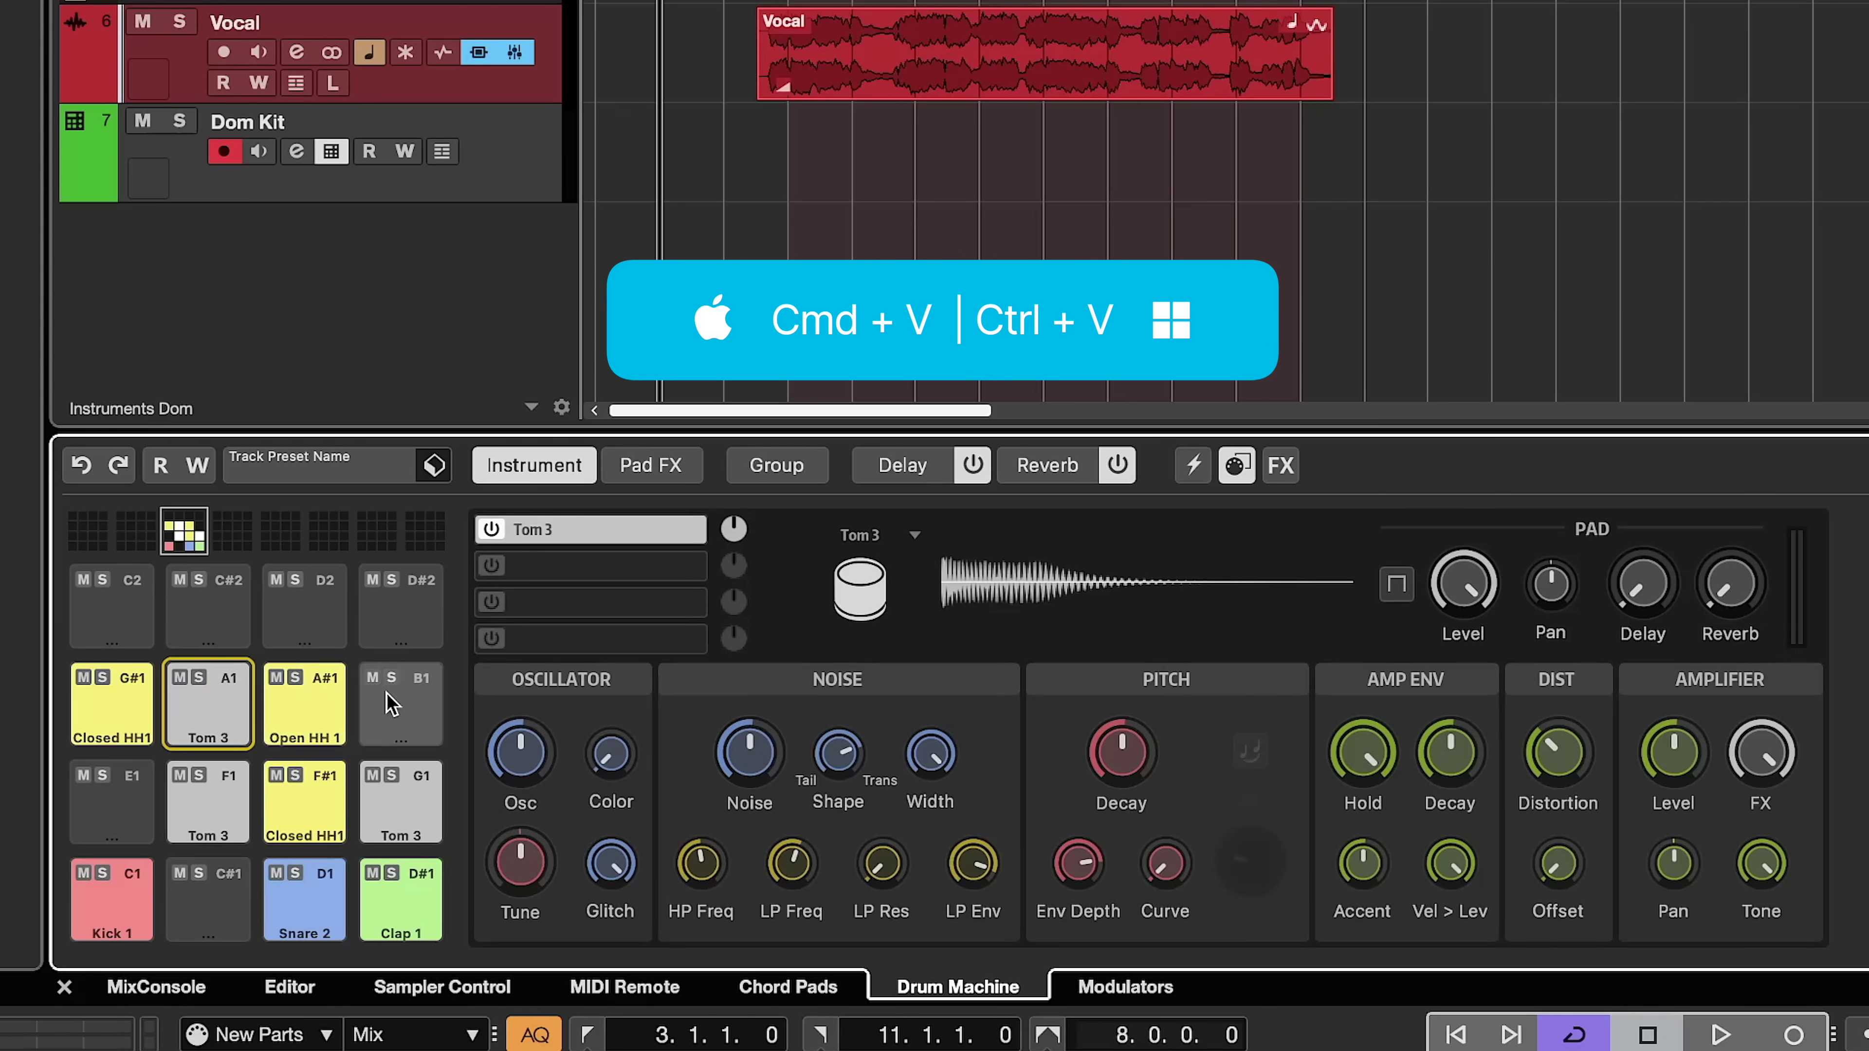
pyautogui.click(398, 700)
pyautogui.press('super+v')
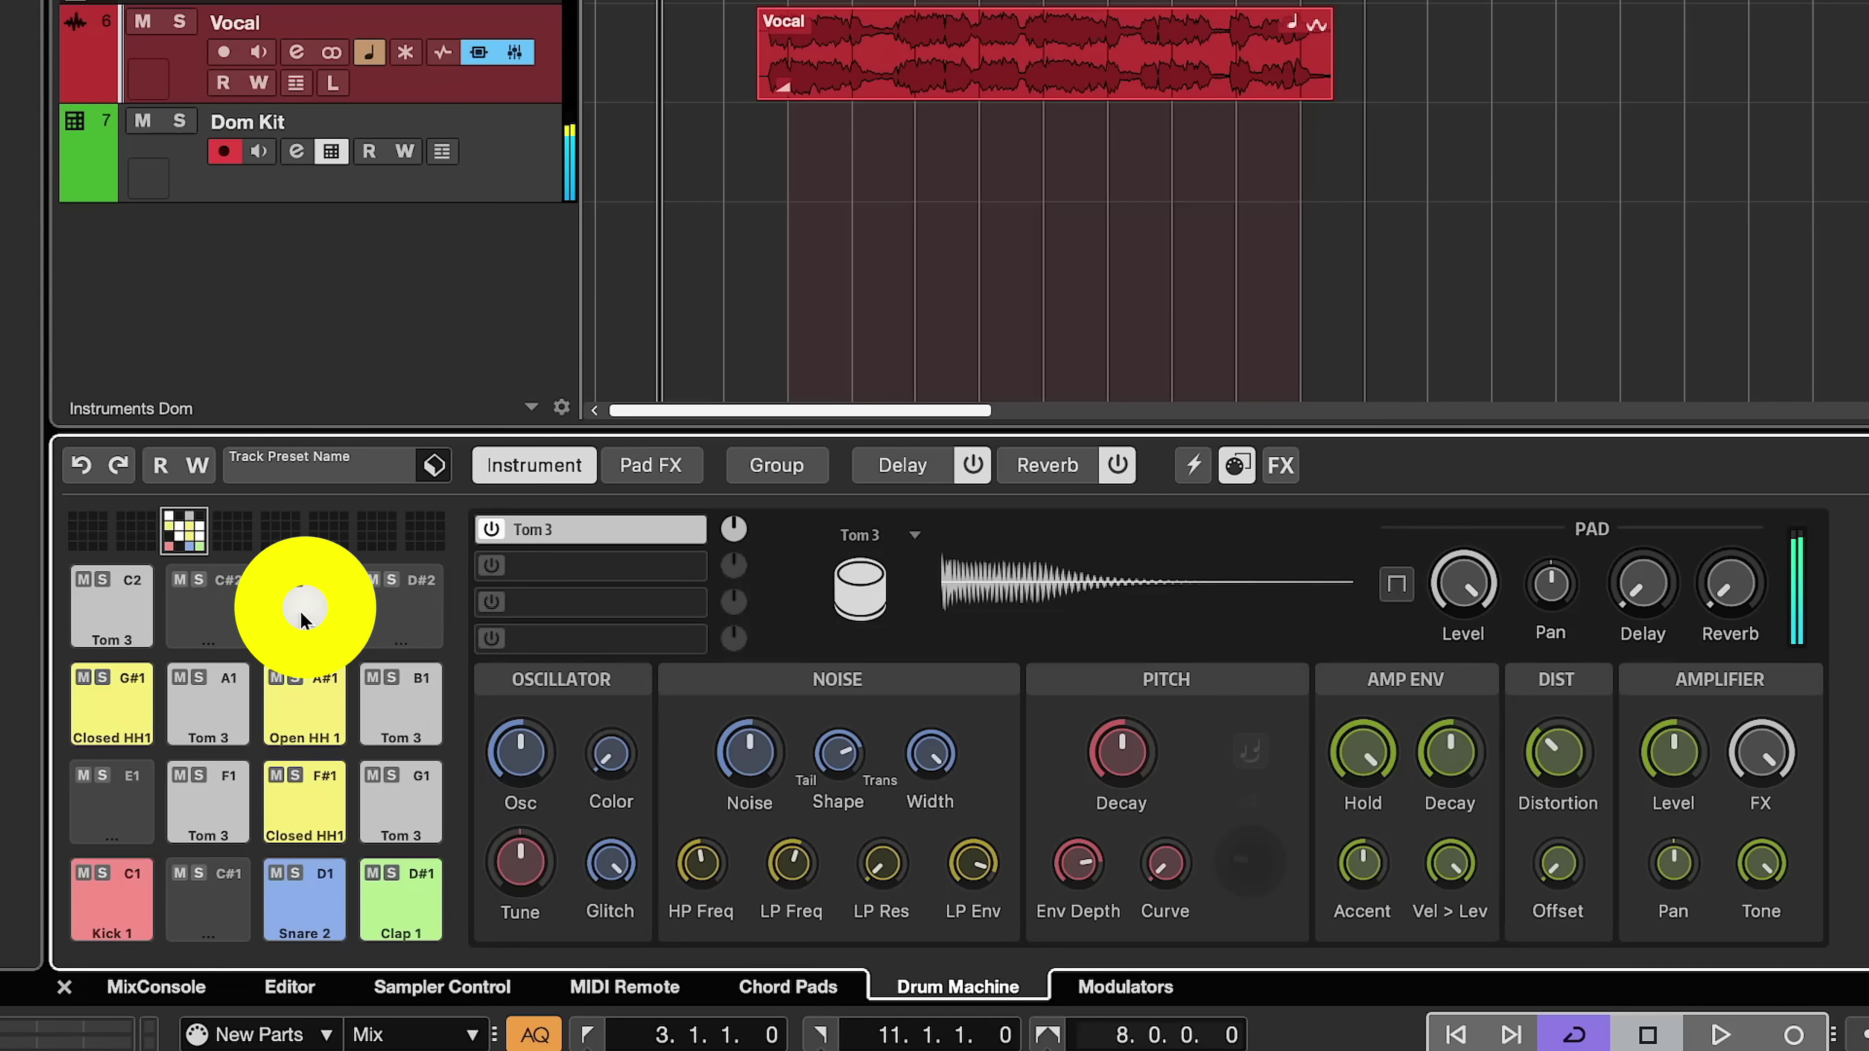
# Pan the tom pads across the stereo field, with D2 and C2 to the right, B1 centred and the lower toms to the left
pyautogui.moveTo(1519, 550)
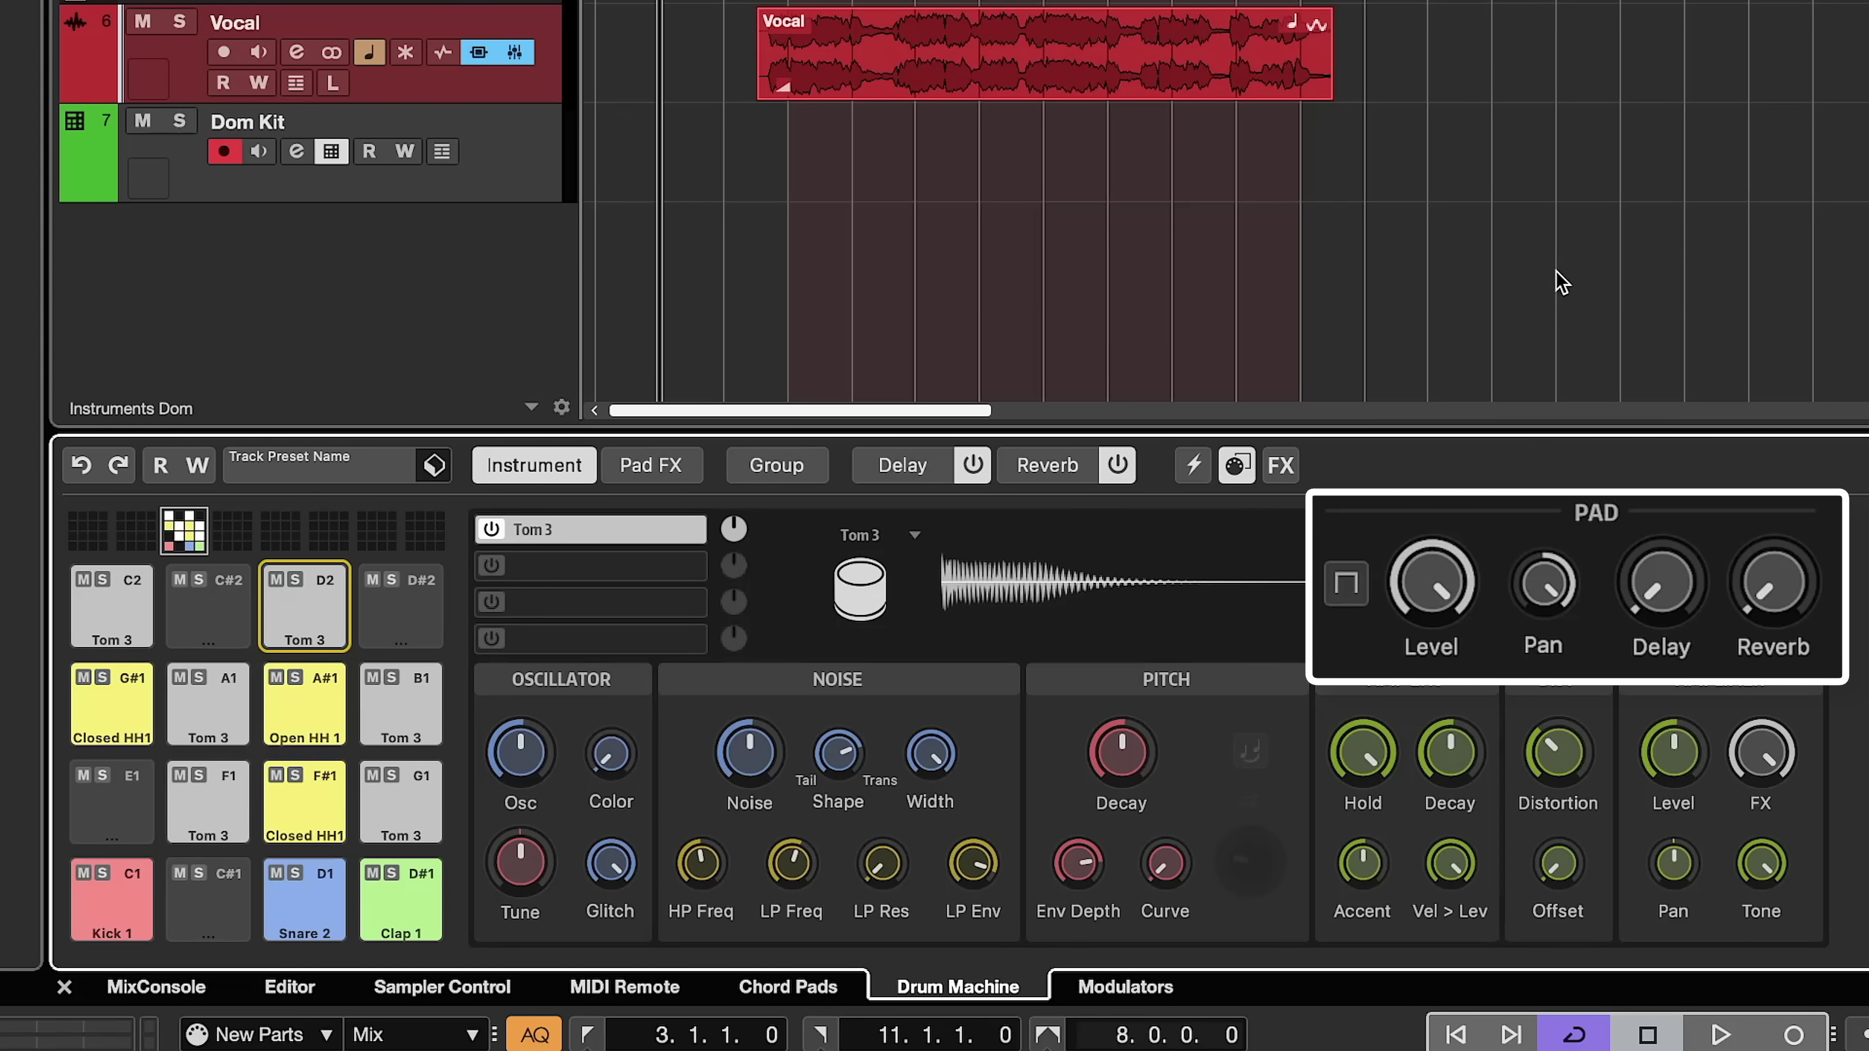
pyautogui.moveTo(1536, 589)
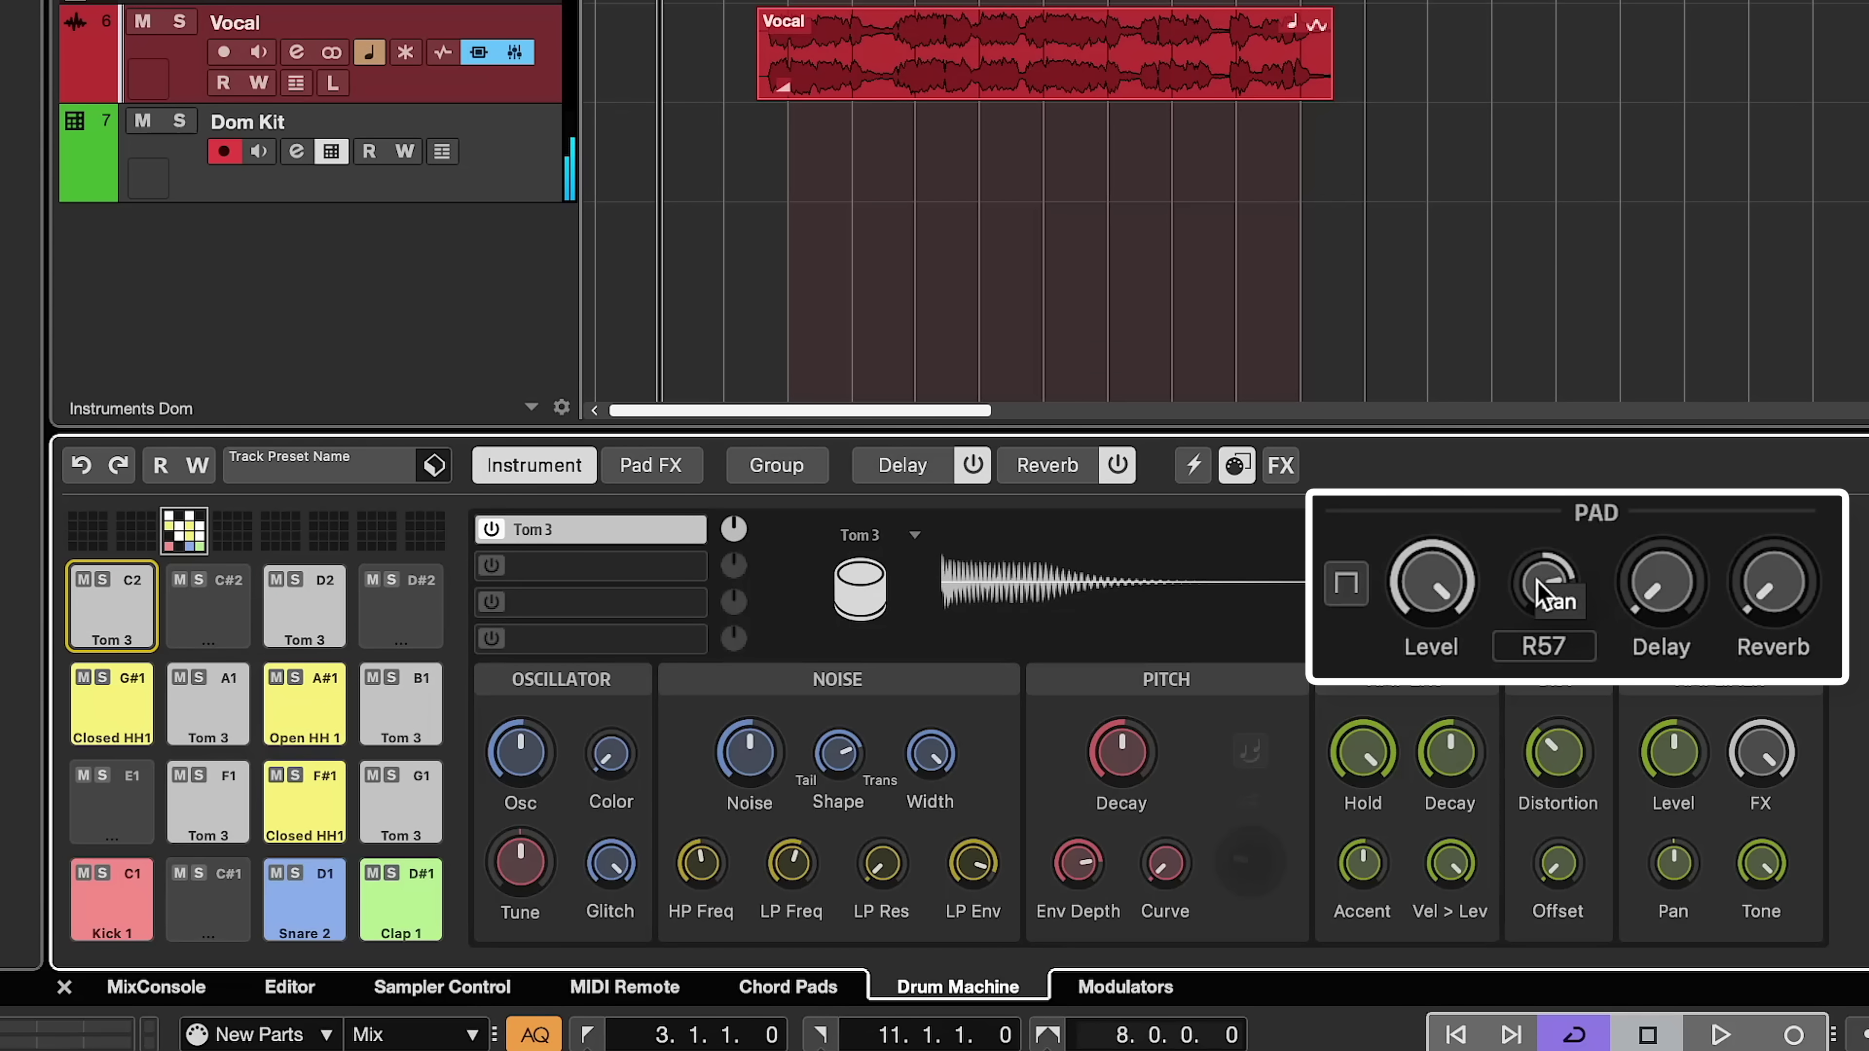
pyautogui.scroll(1, 1549, 588)
pyautogui.scroll(-3, 1549, 589)
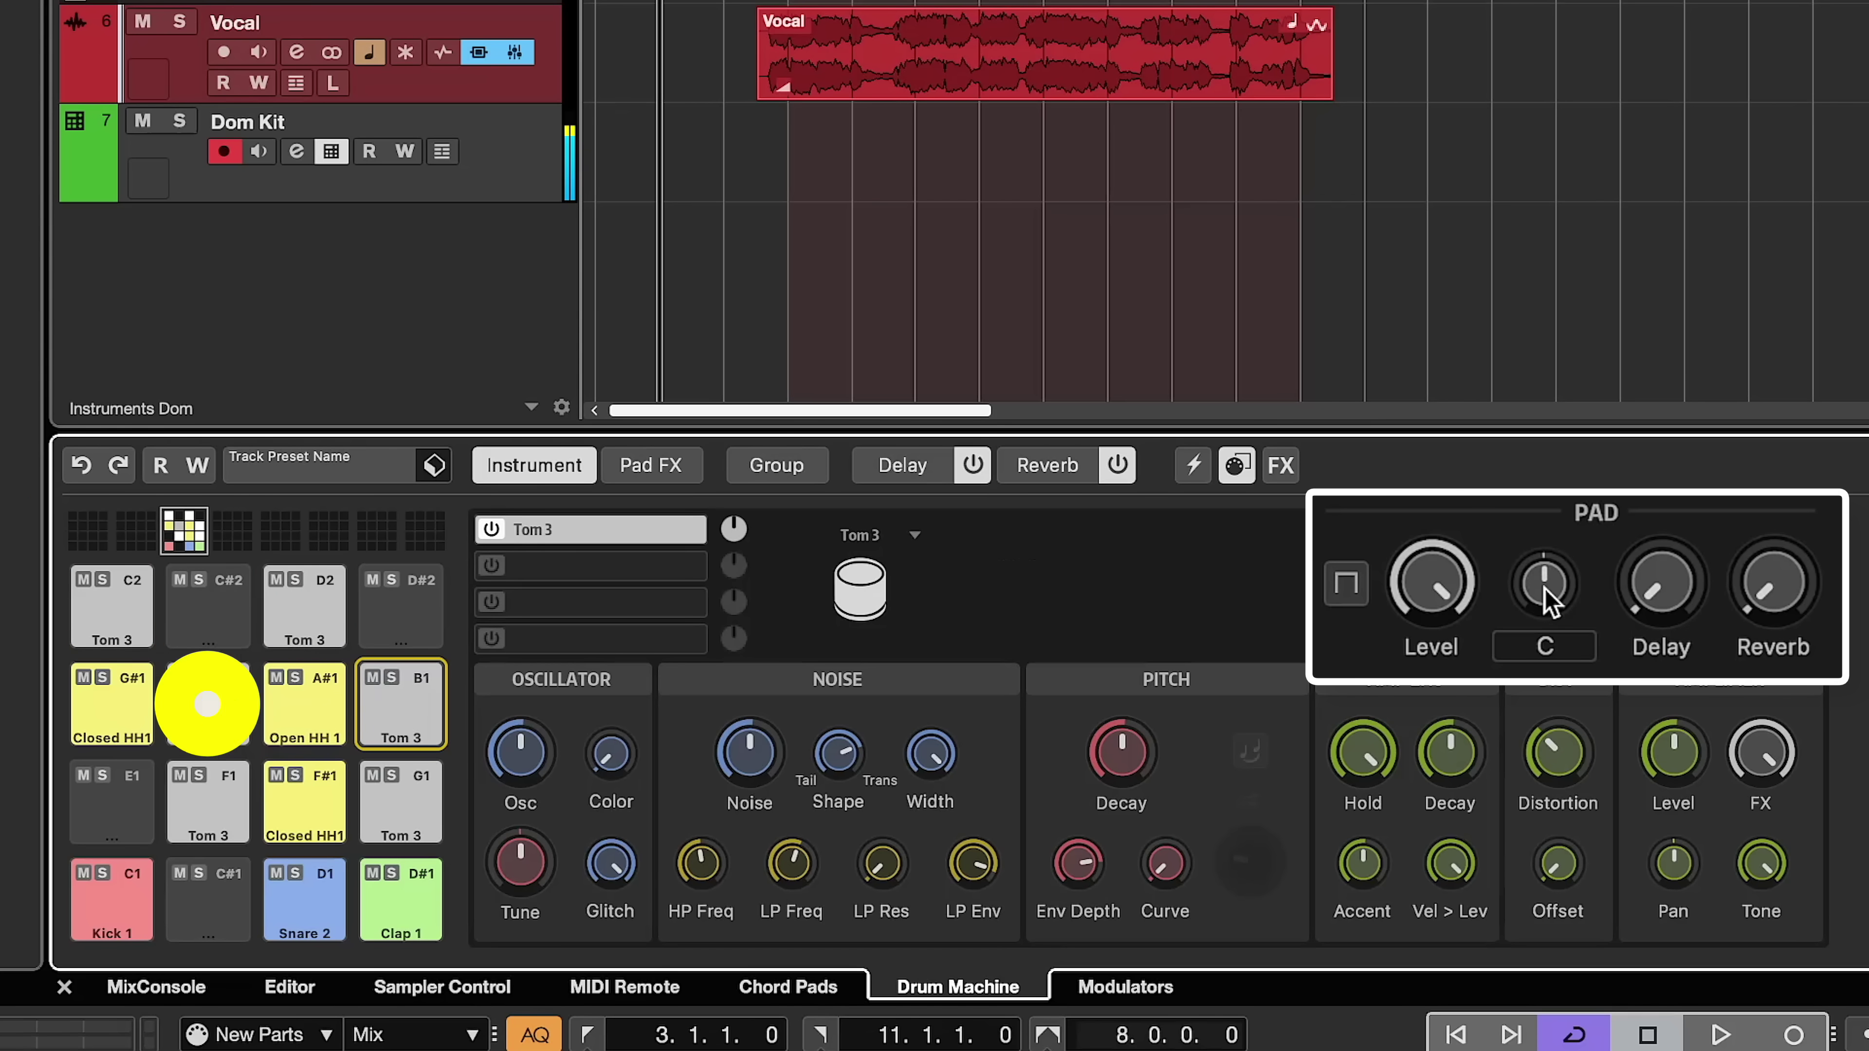
pyautogui.moveTo(1546, 592); pyautogui.dragTo(1534, 652)
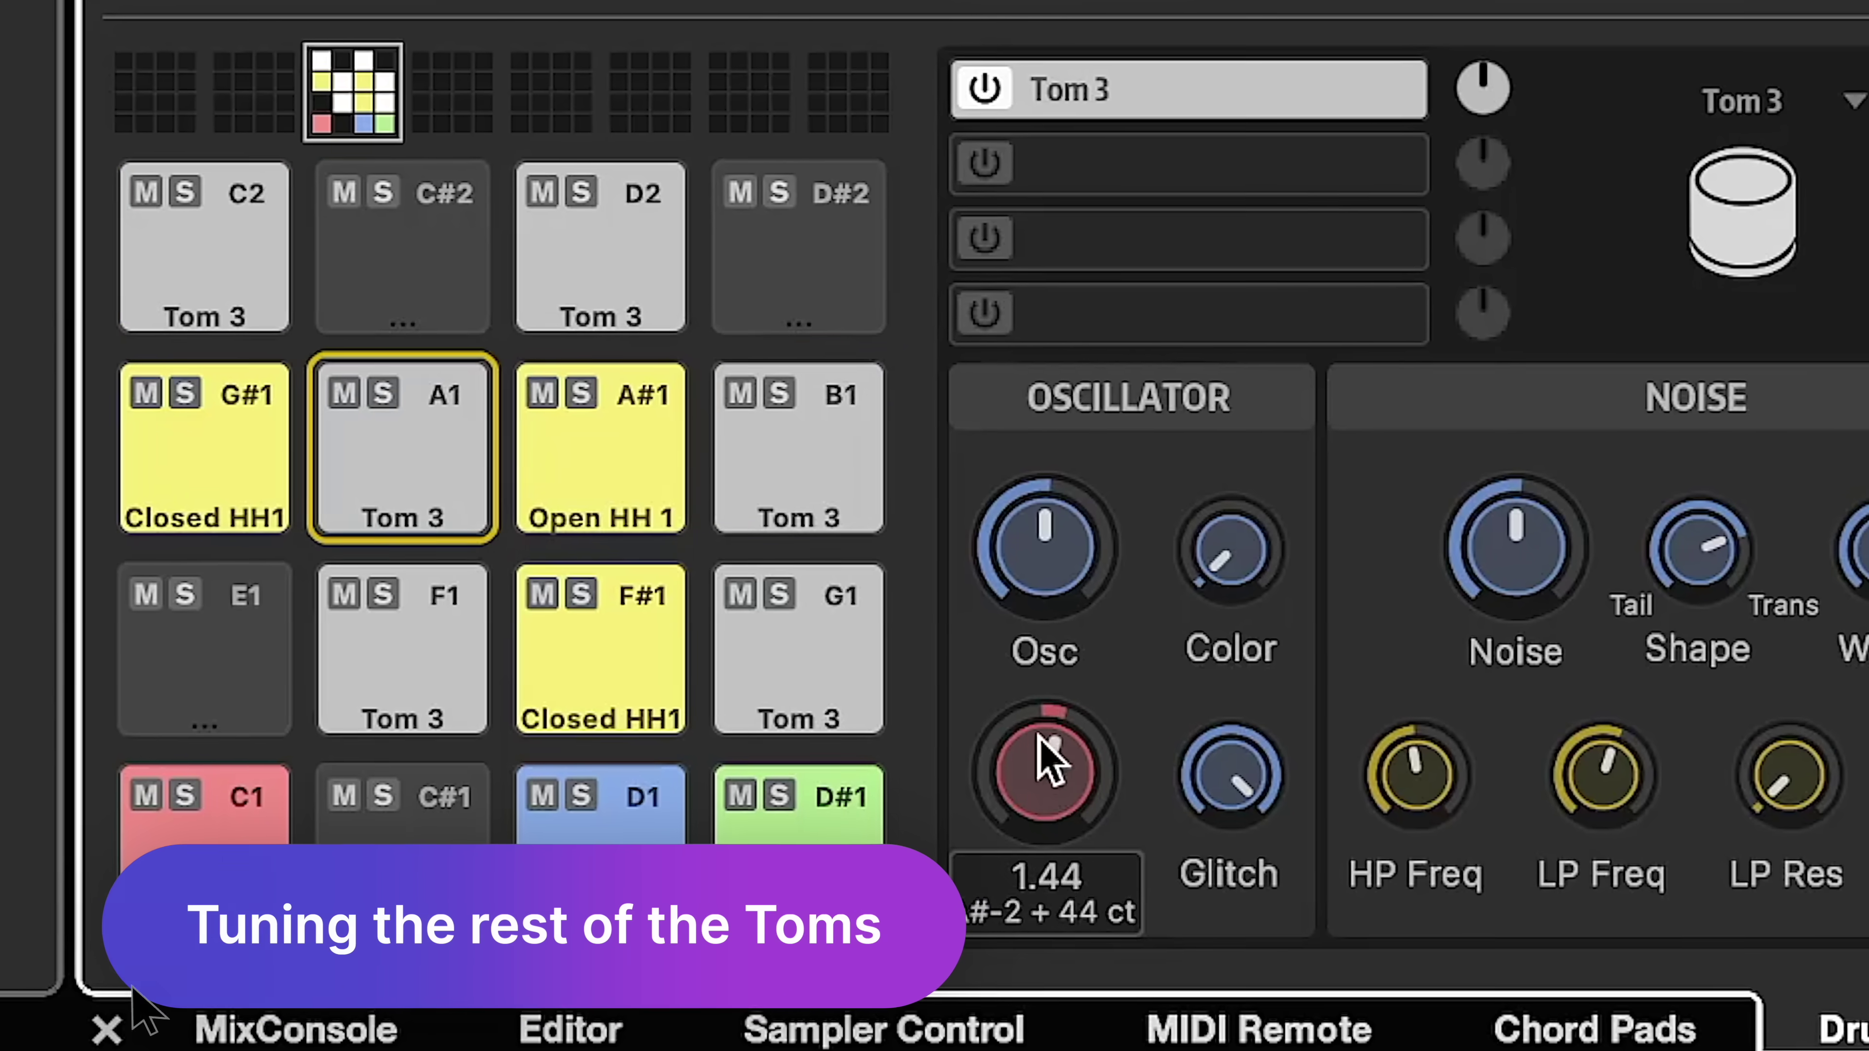
# Tune the remaining tom pads progressively lower down to F1 and raise the Reverb send of the F1 tom
pyautogui.scroll(-8, 507, 880)
pyautogui.scroll(-3, 1045, 796)
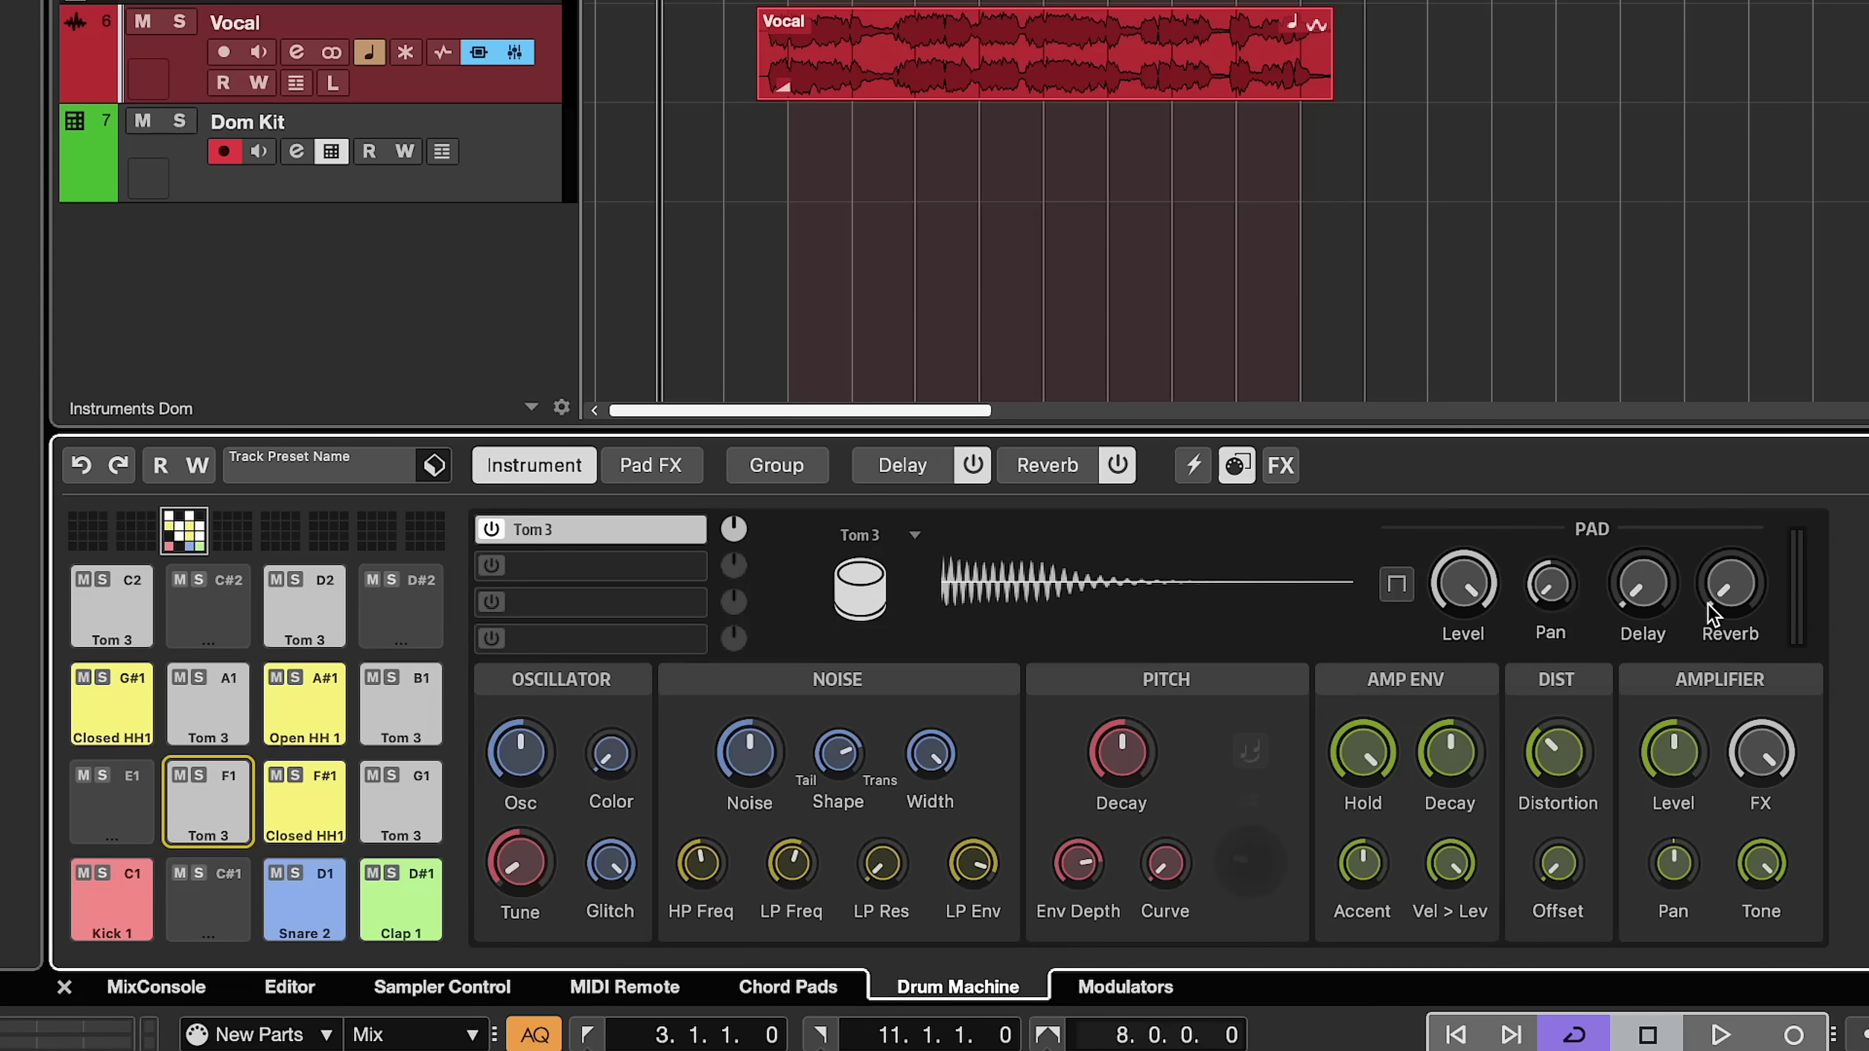
pyautogui.moveTo(1708, 604); pyautogui.dragTo(1723, 484)
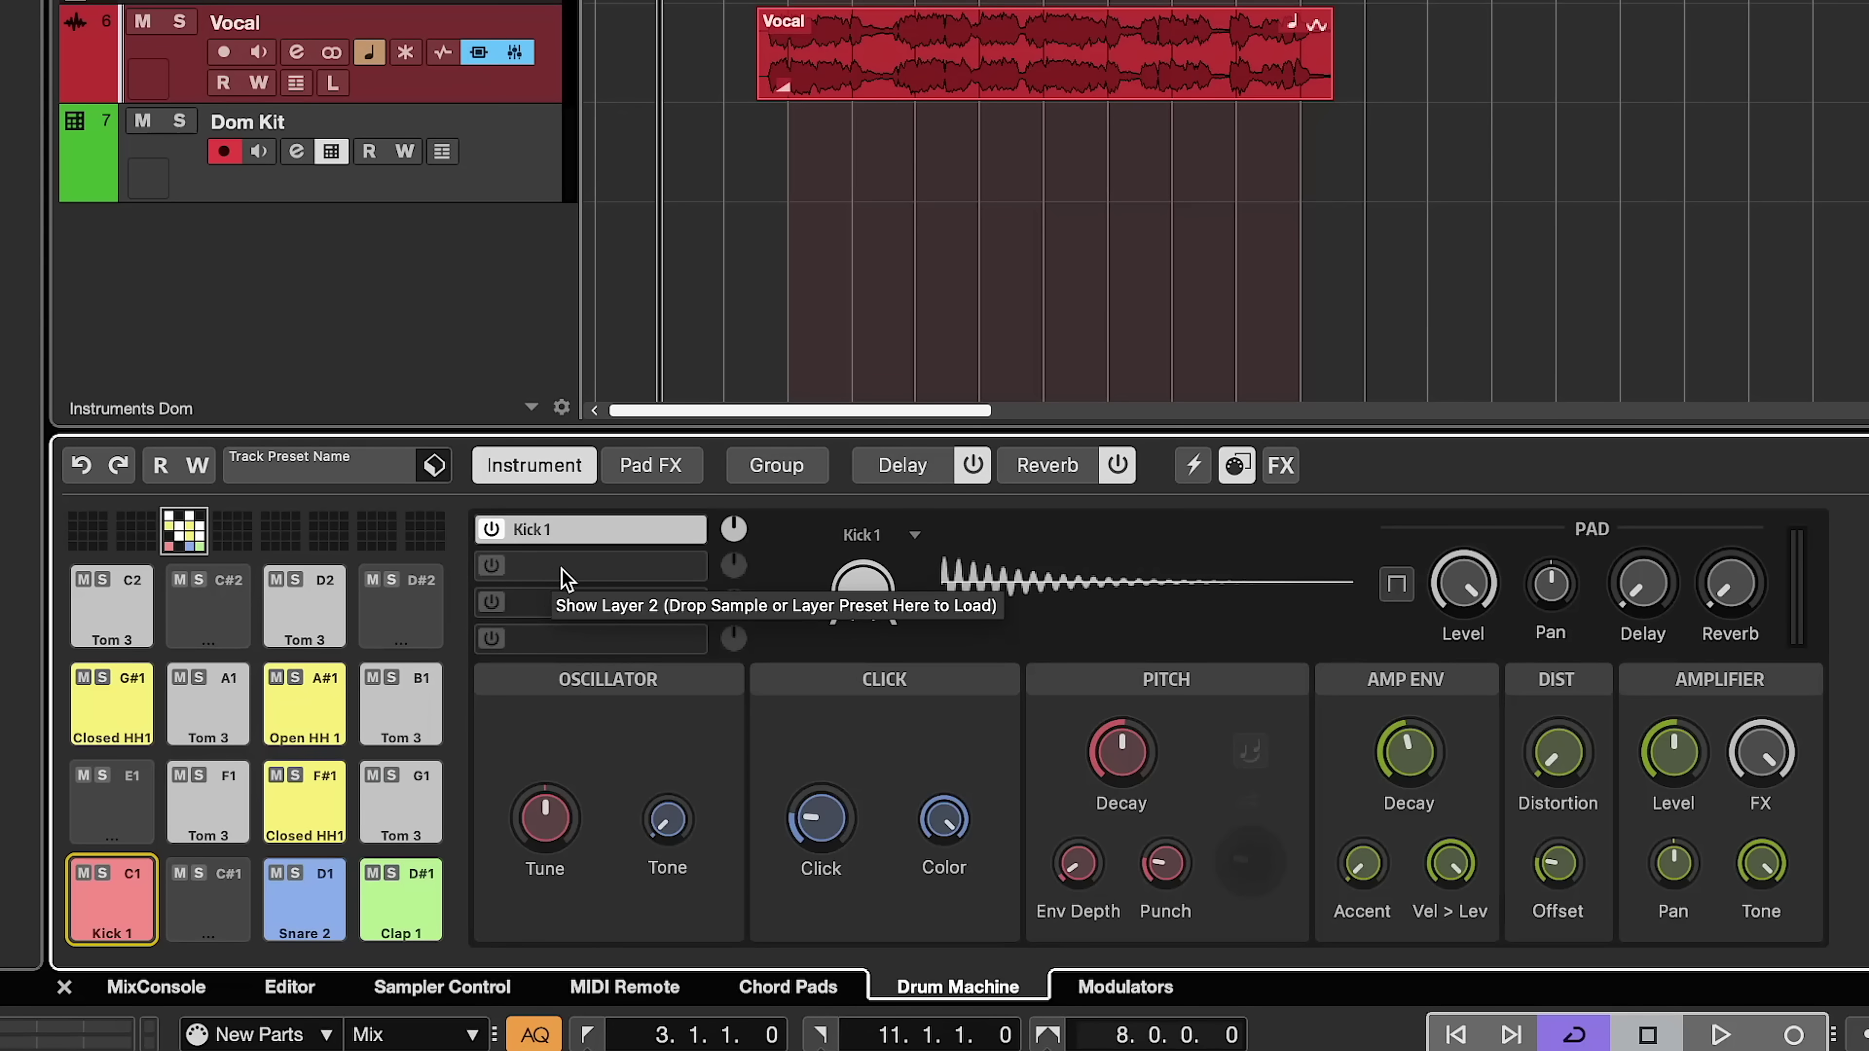
# Select the empty second layer of the Kick 1 pad and filter the media browser to one-shot Kick Drum samples
pyautogui.click(566, 579)
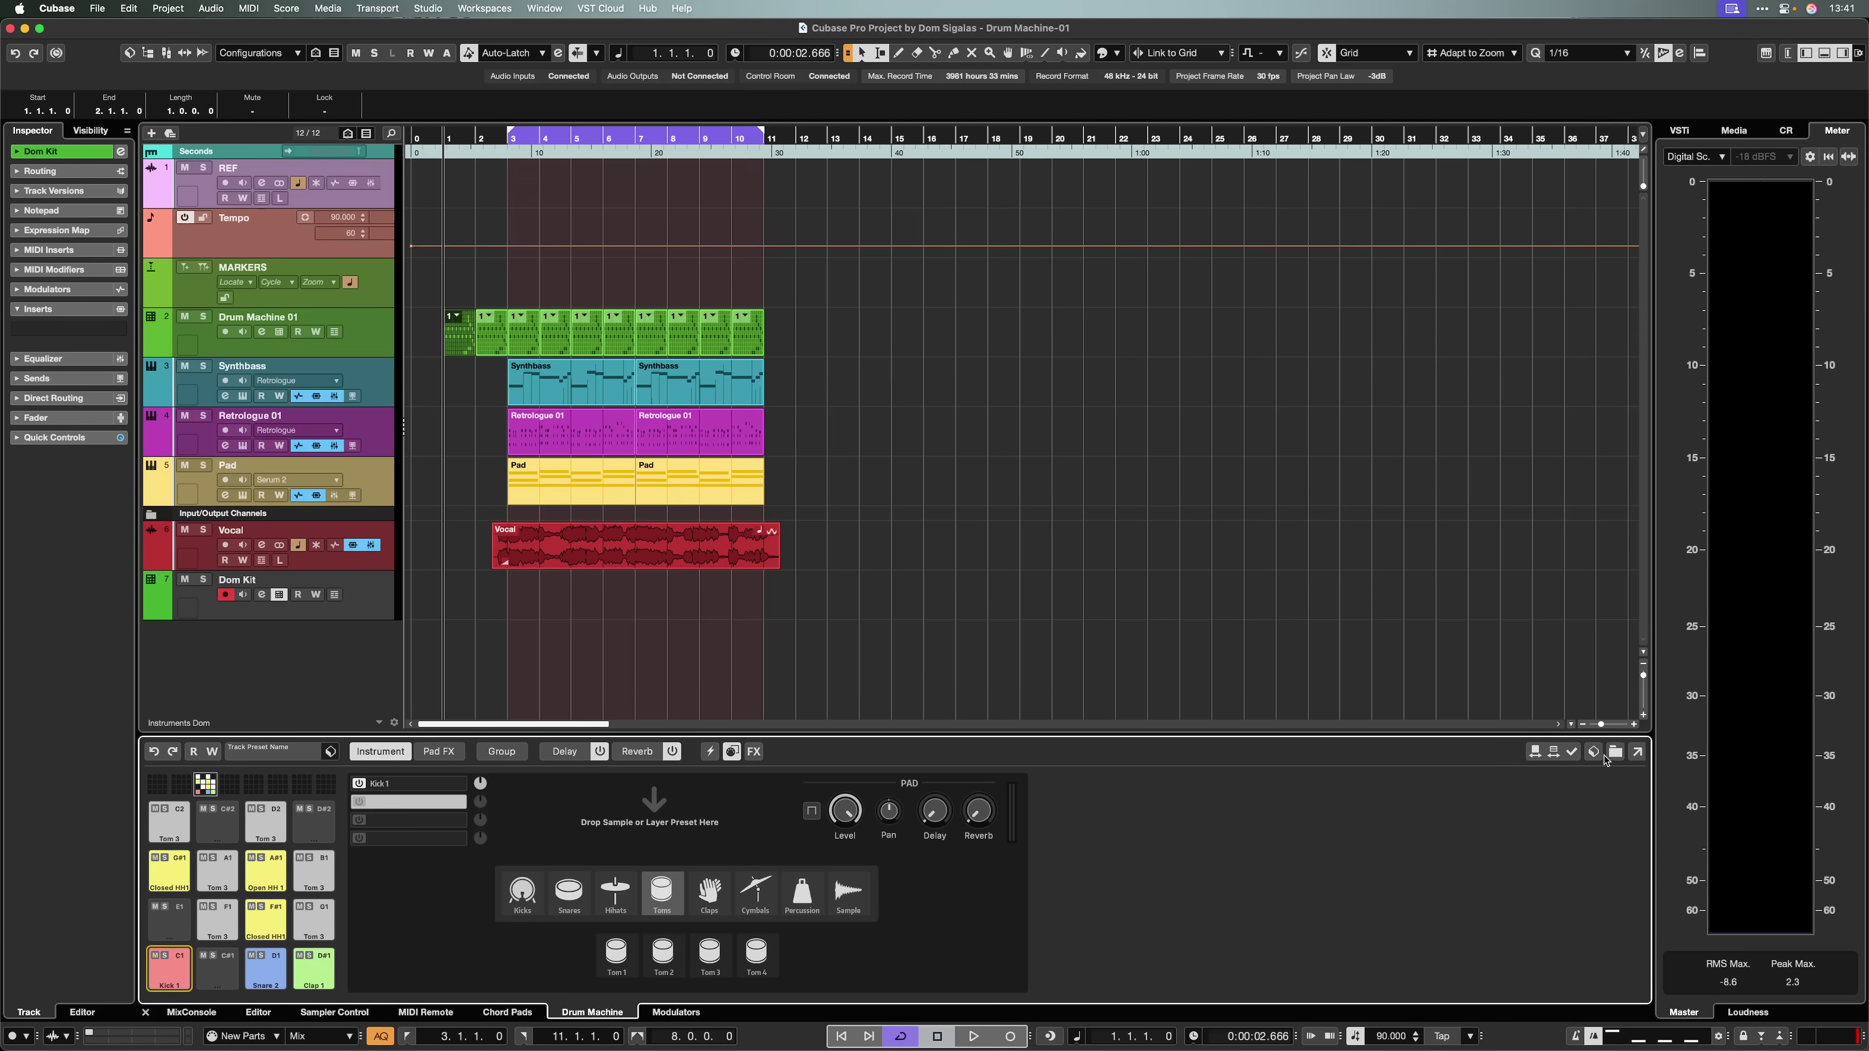
pyautogui.click(1594, 758)
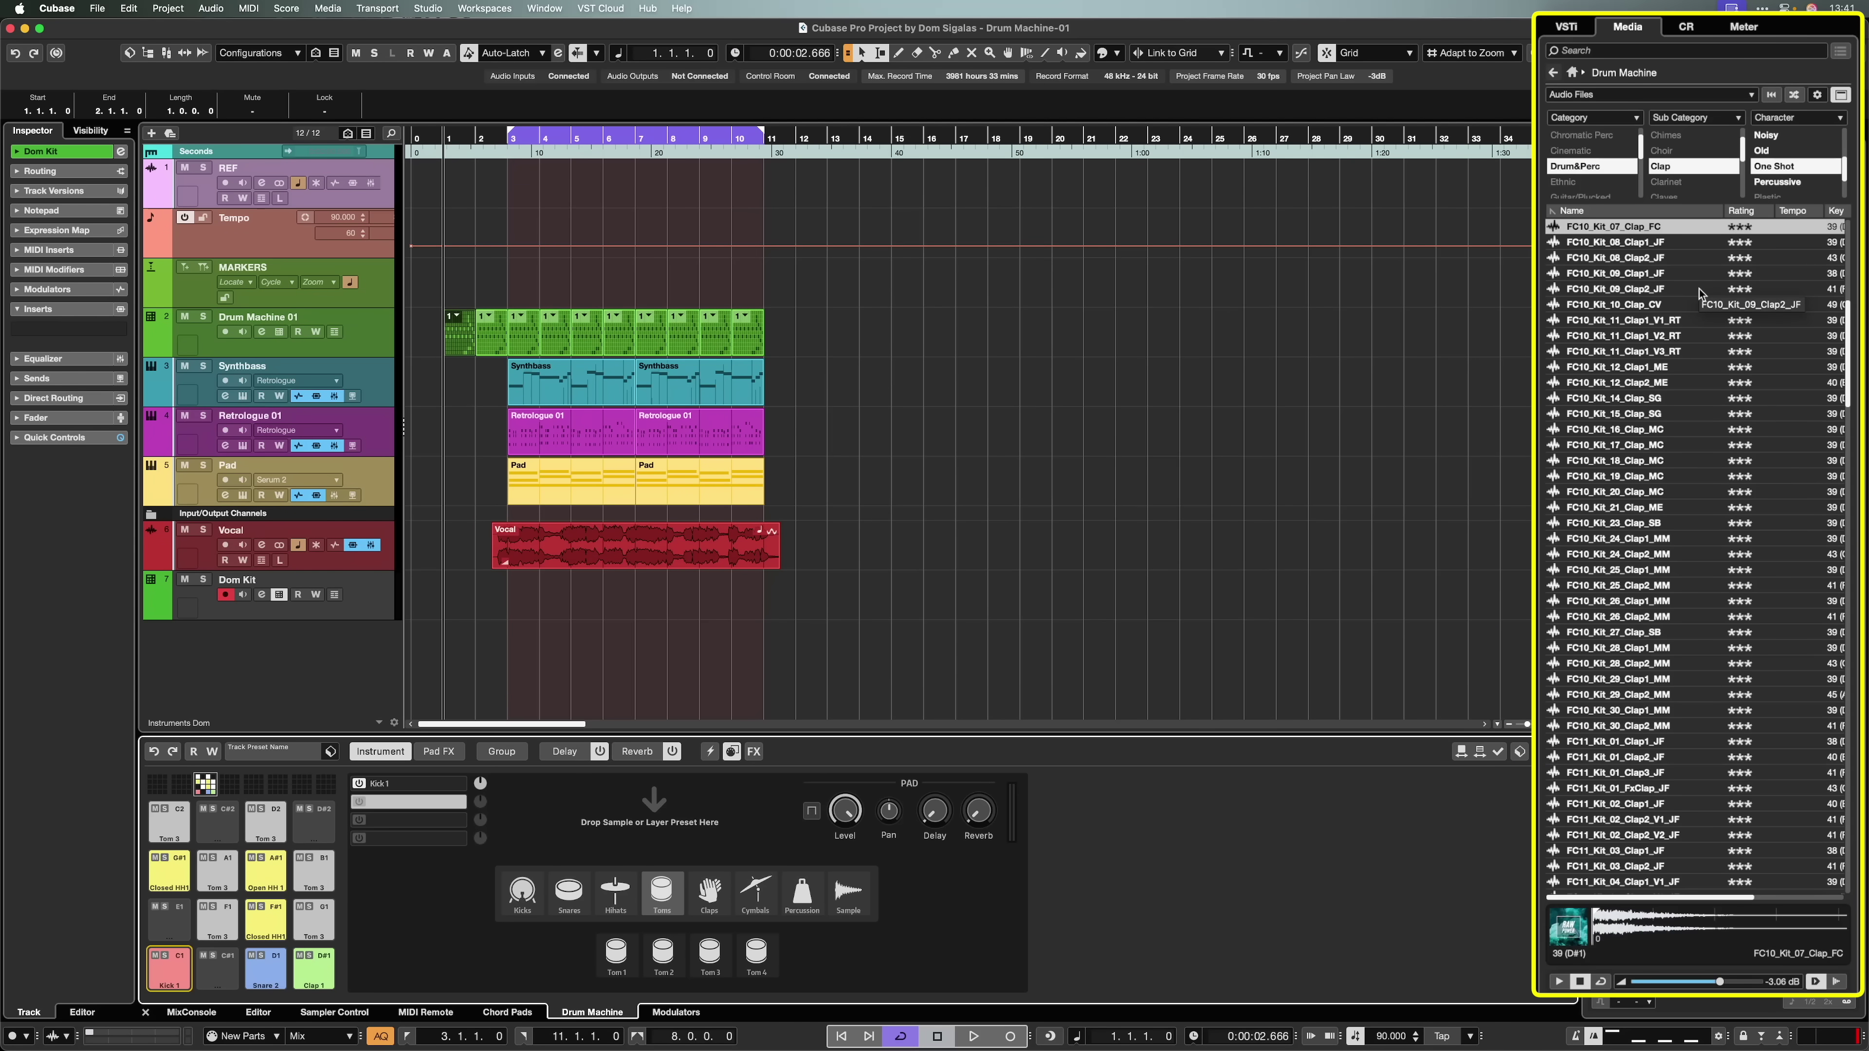
pyautogui.click(1693, 167)
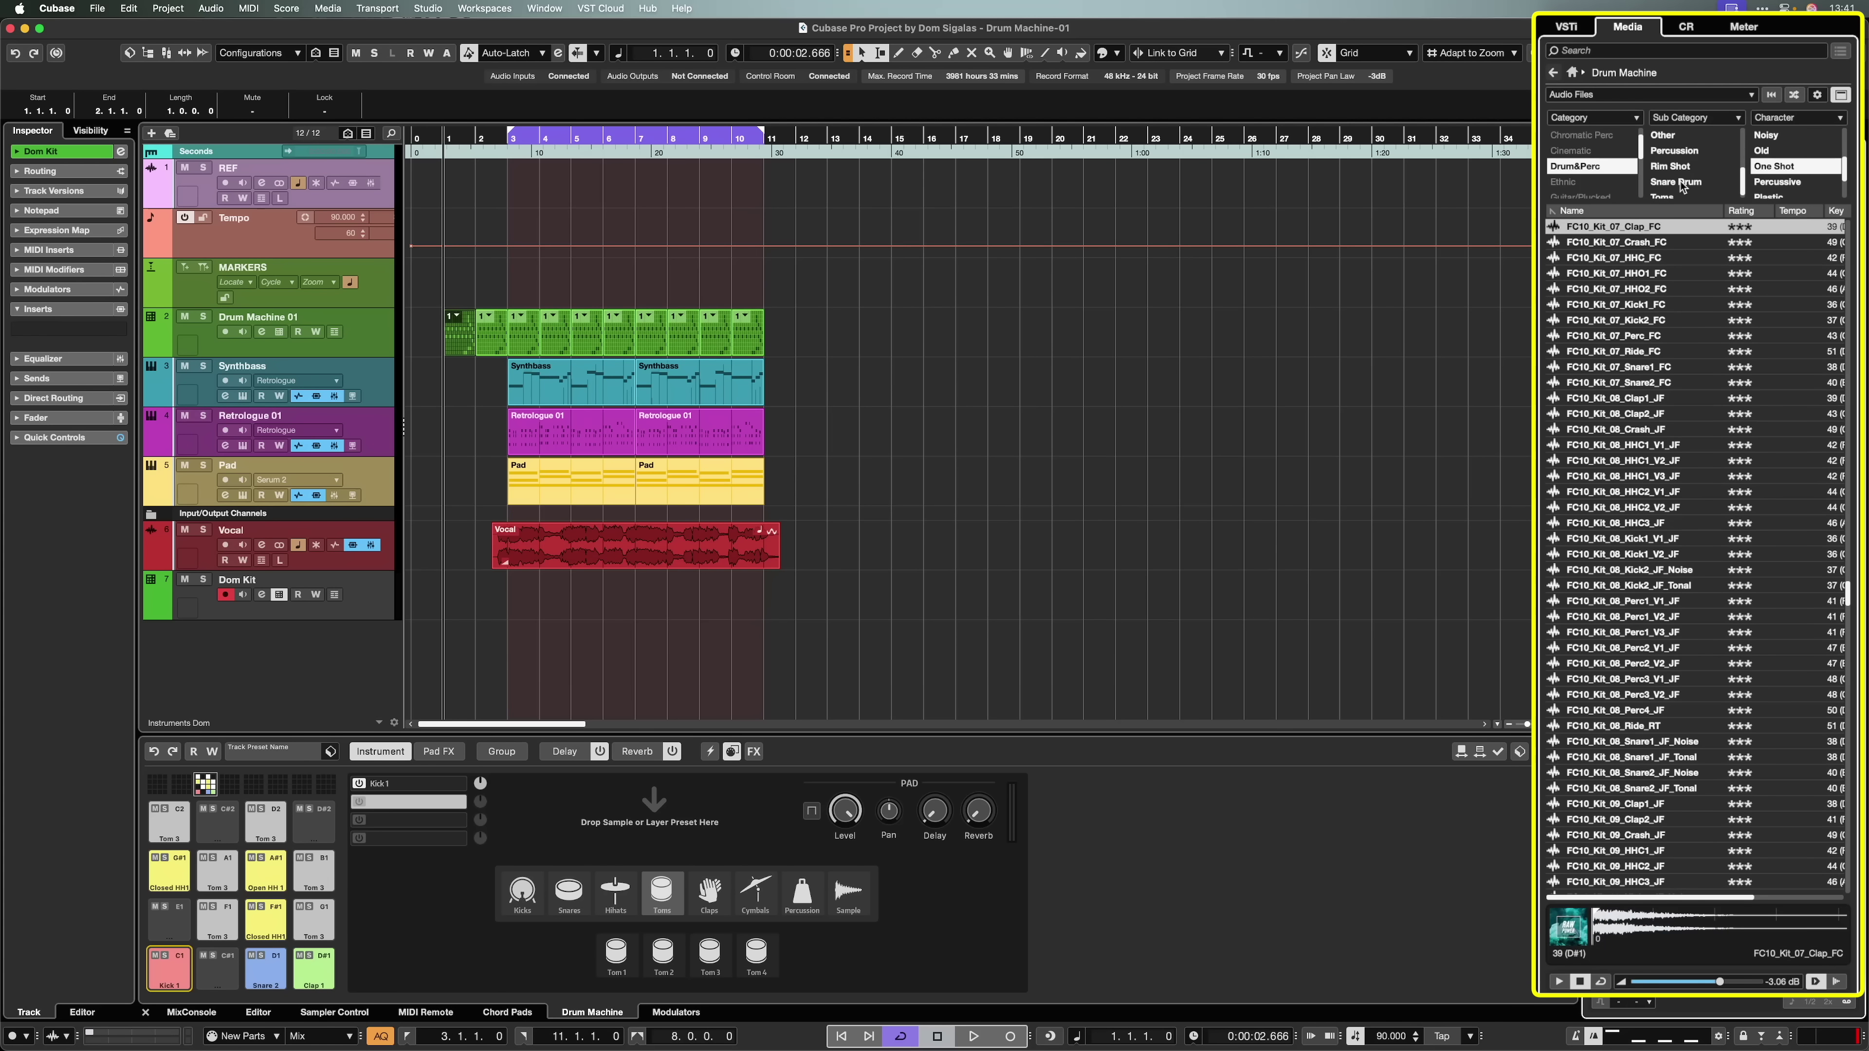
# Audition the kick samples from FC01_DK_Kick1_SR onward and load FC01_ID_1_Kick1_SR into the second layer of the Kick 1 pad
pyautogui.click(1607, 570)
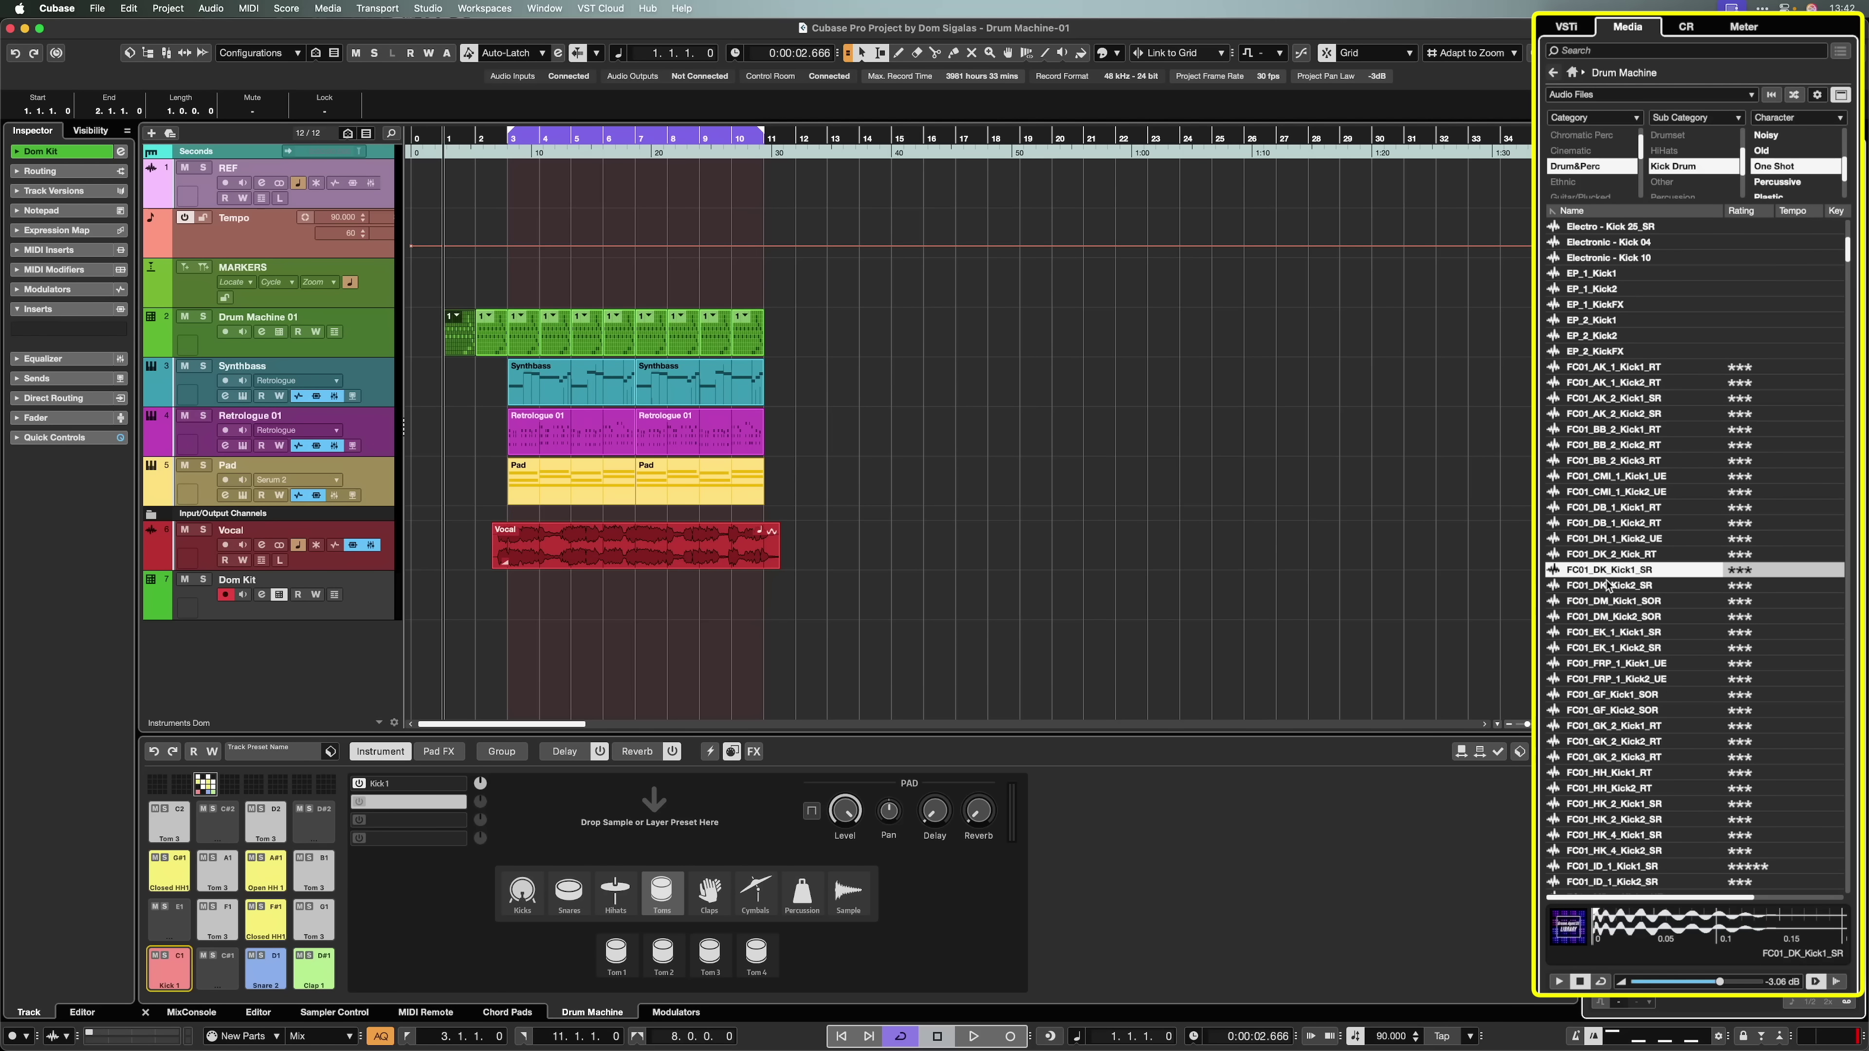
pyautogui.press('Down')
pyautogui.press('Down')
pyautogui.press('Down')
pyautogui.press('Down')
pyautogui.press('Down')
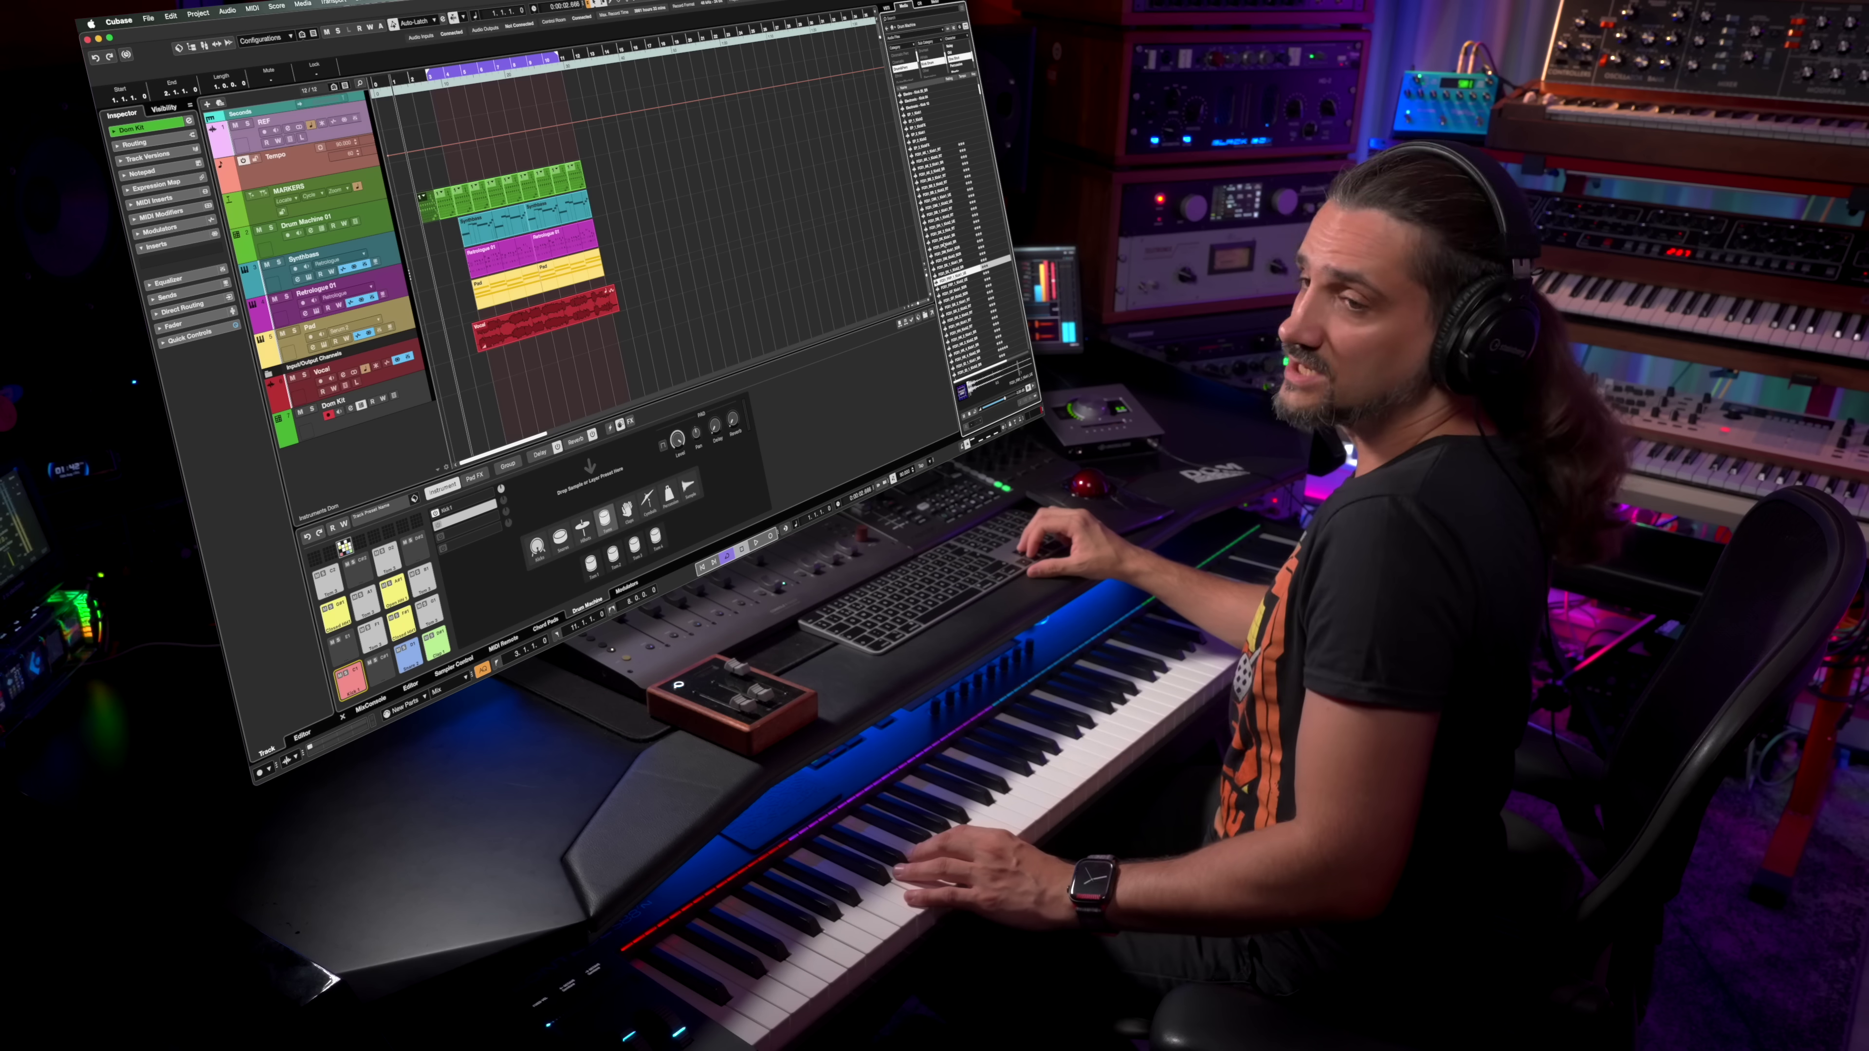
pyautogui.press('Down')
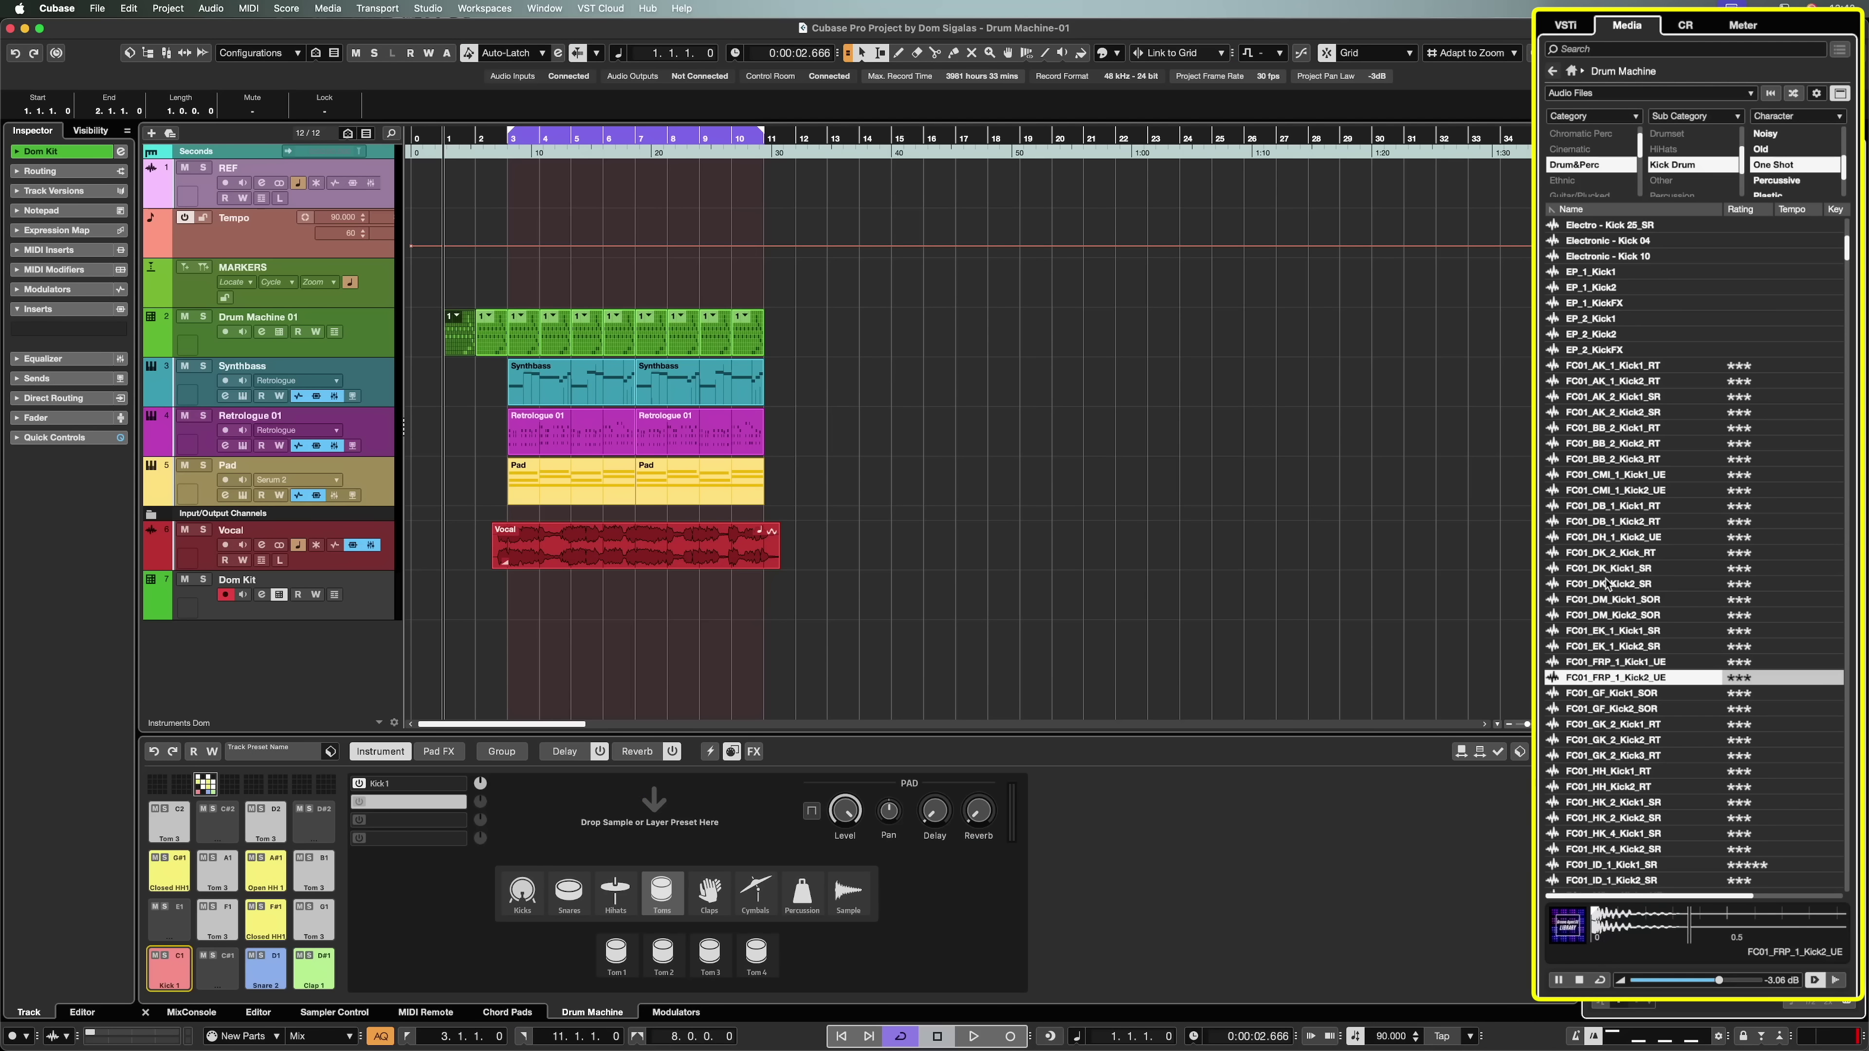
pyautogui.press('Down')
pyautogui.press('Down')
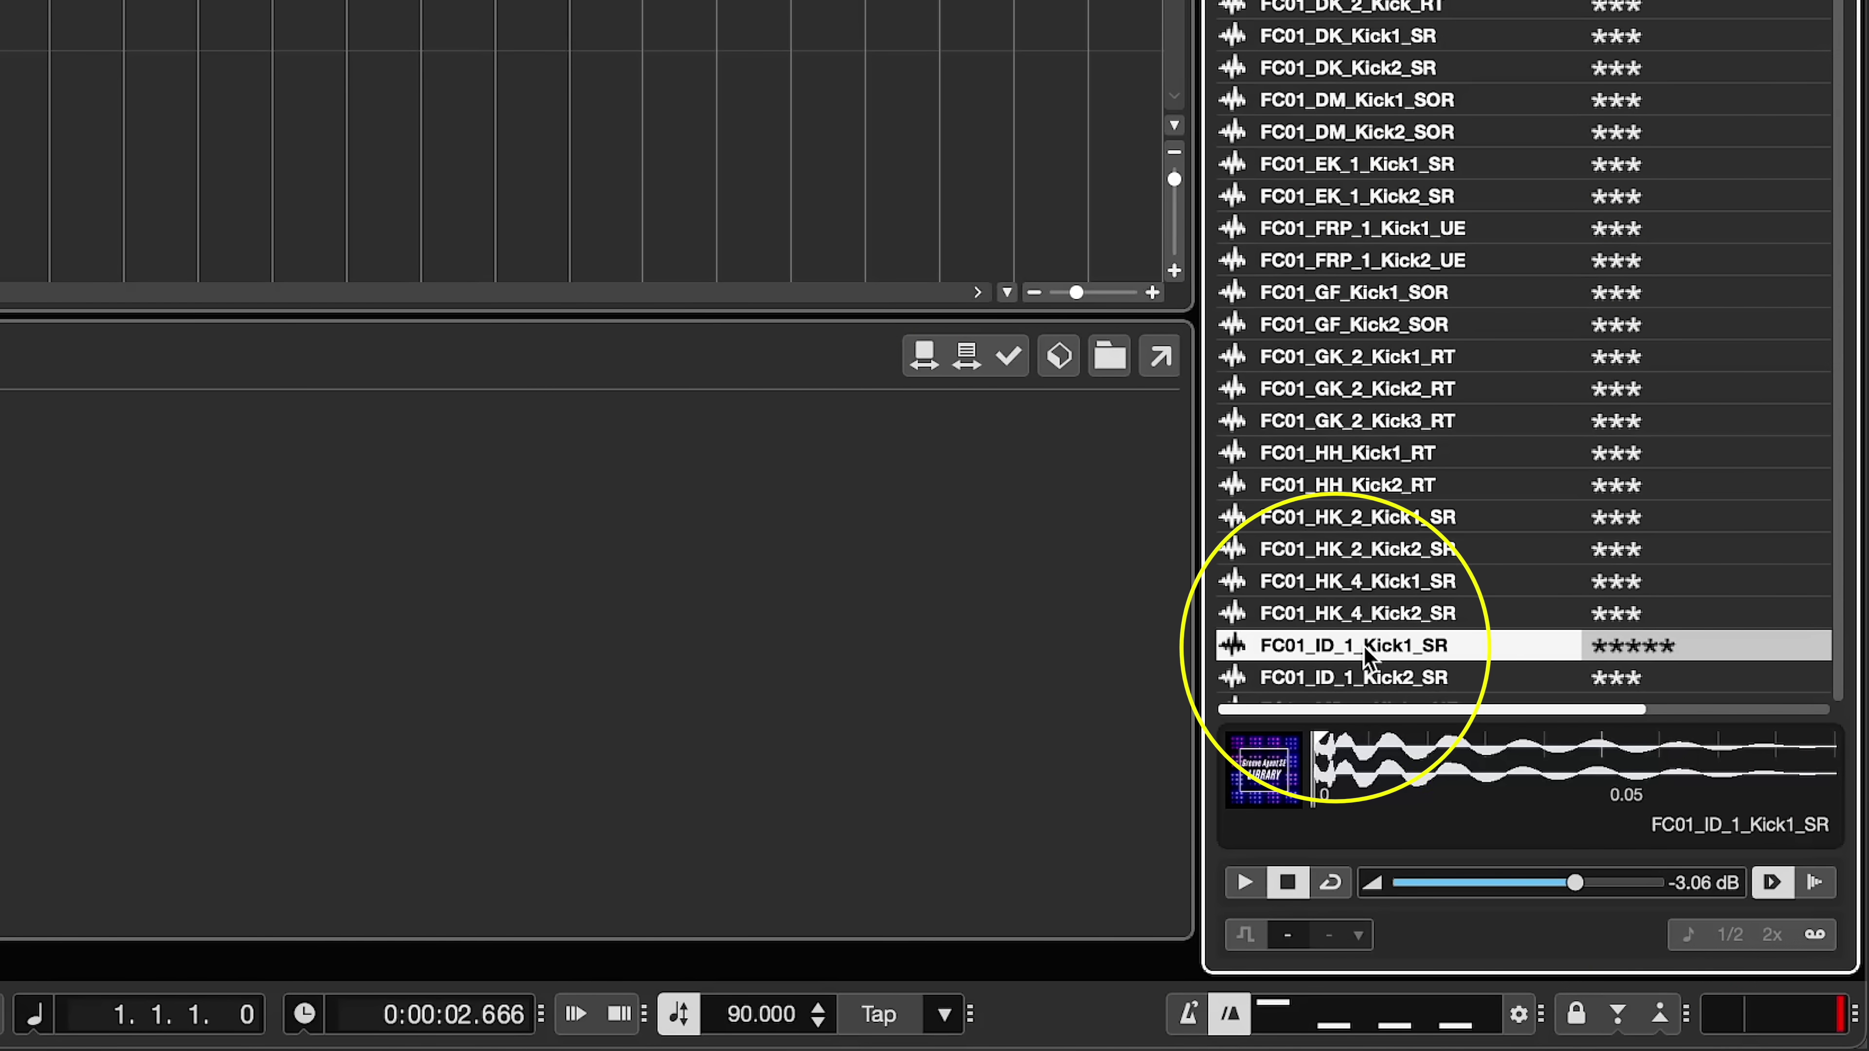
pyautogui.moveTo(815, 678); pyautogui.dragTo(0, 492)
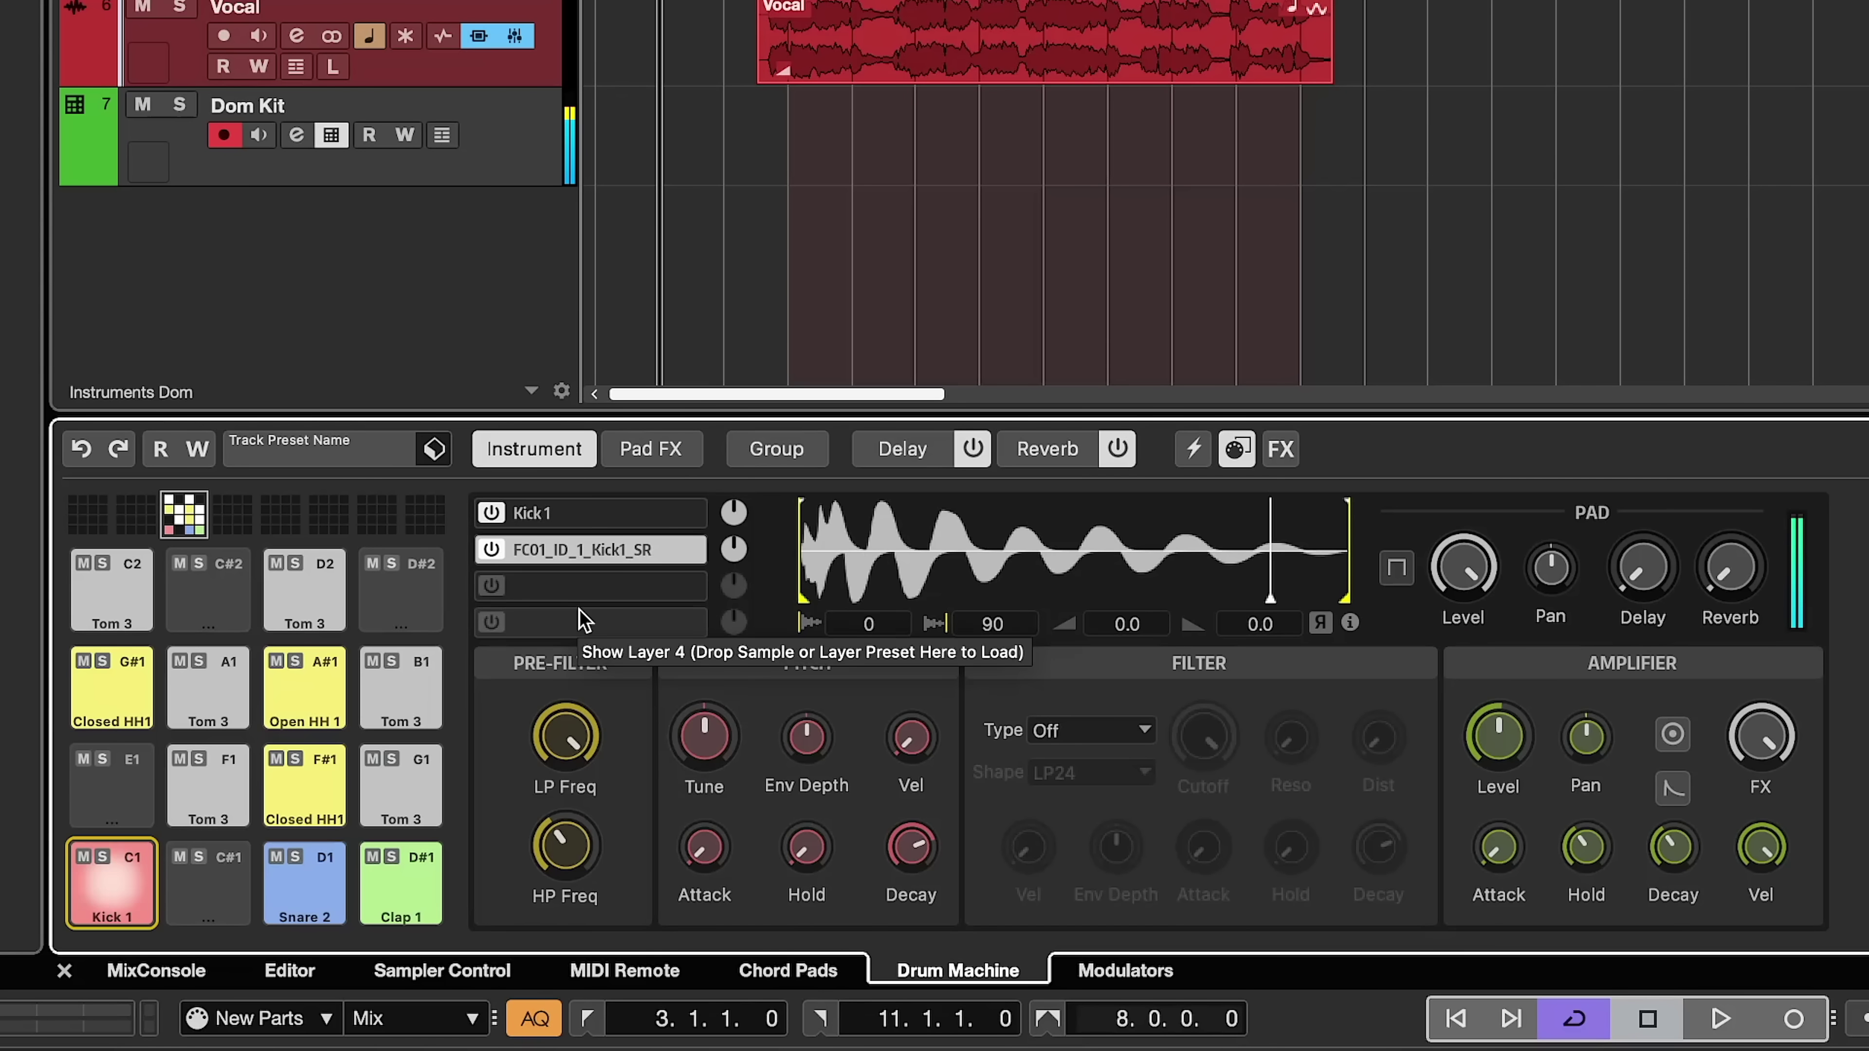
# Adjust the oscillator tune of the Kick 1 layer and the pitch tune of the FC01_ID_1_Kick1_SR layer to match each other
pyautogui.click(581, 513)
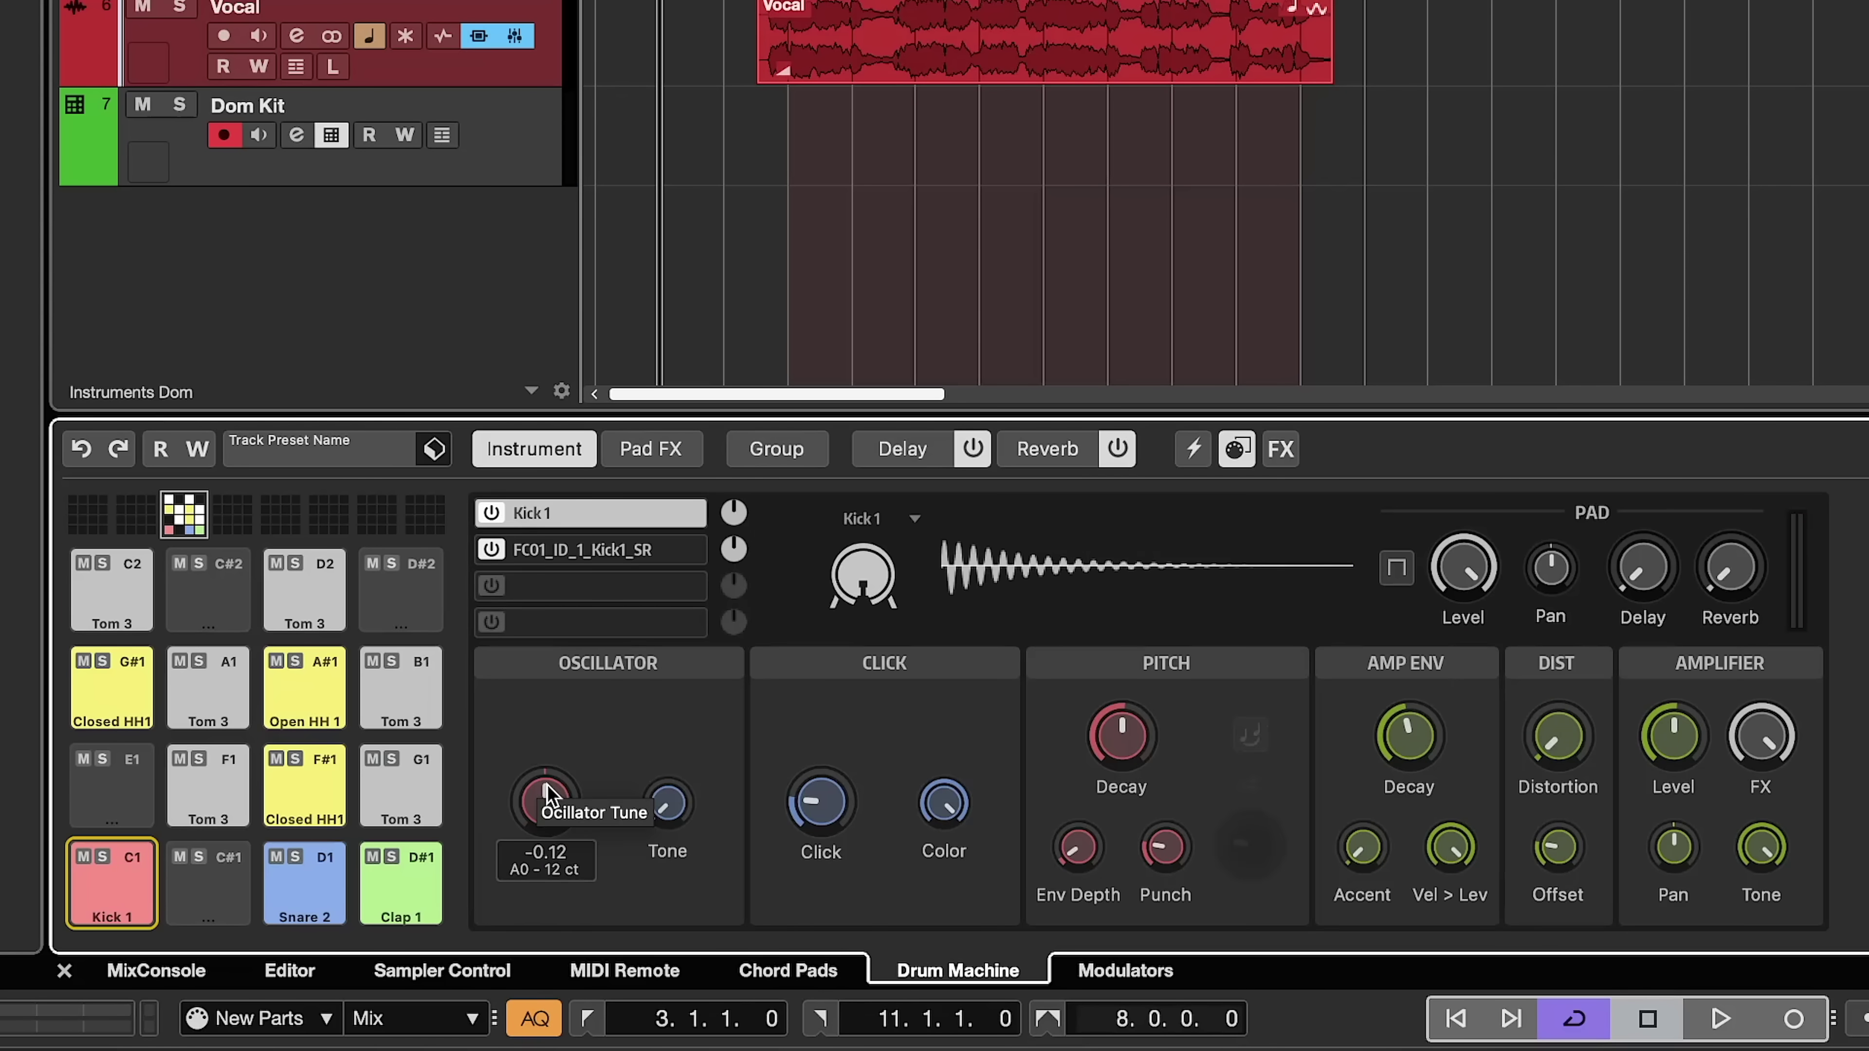
pyautogui.moveTo(547, 785); pyautogui.dragTo(547, 800)
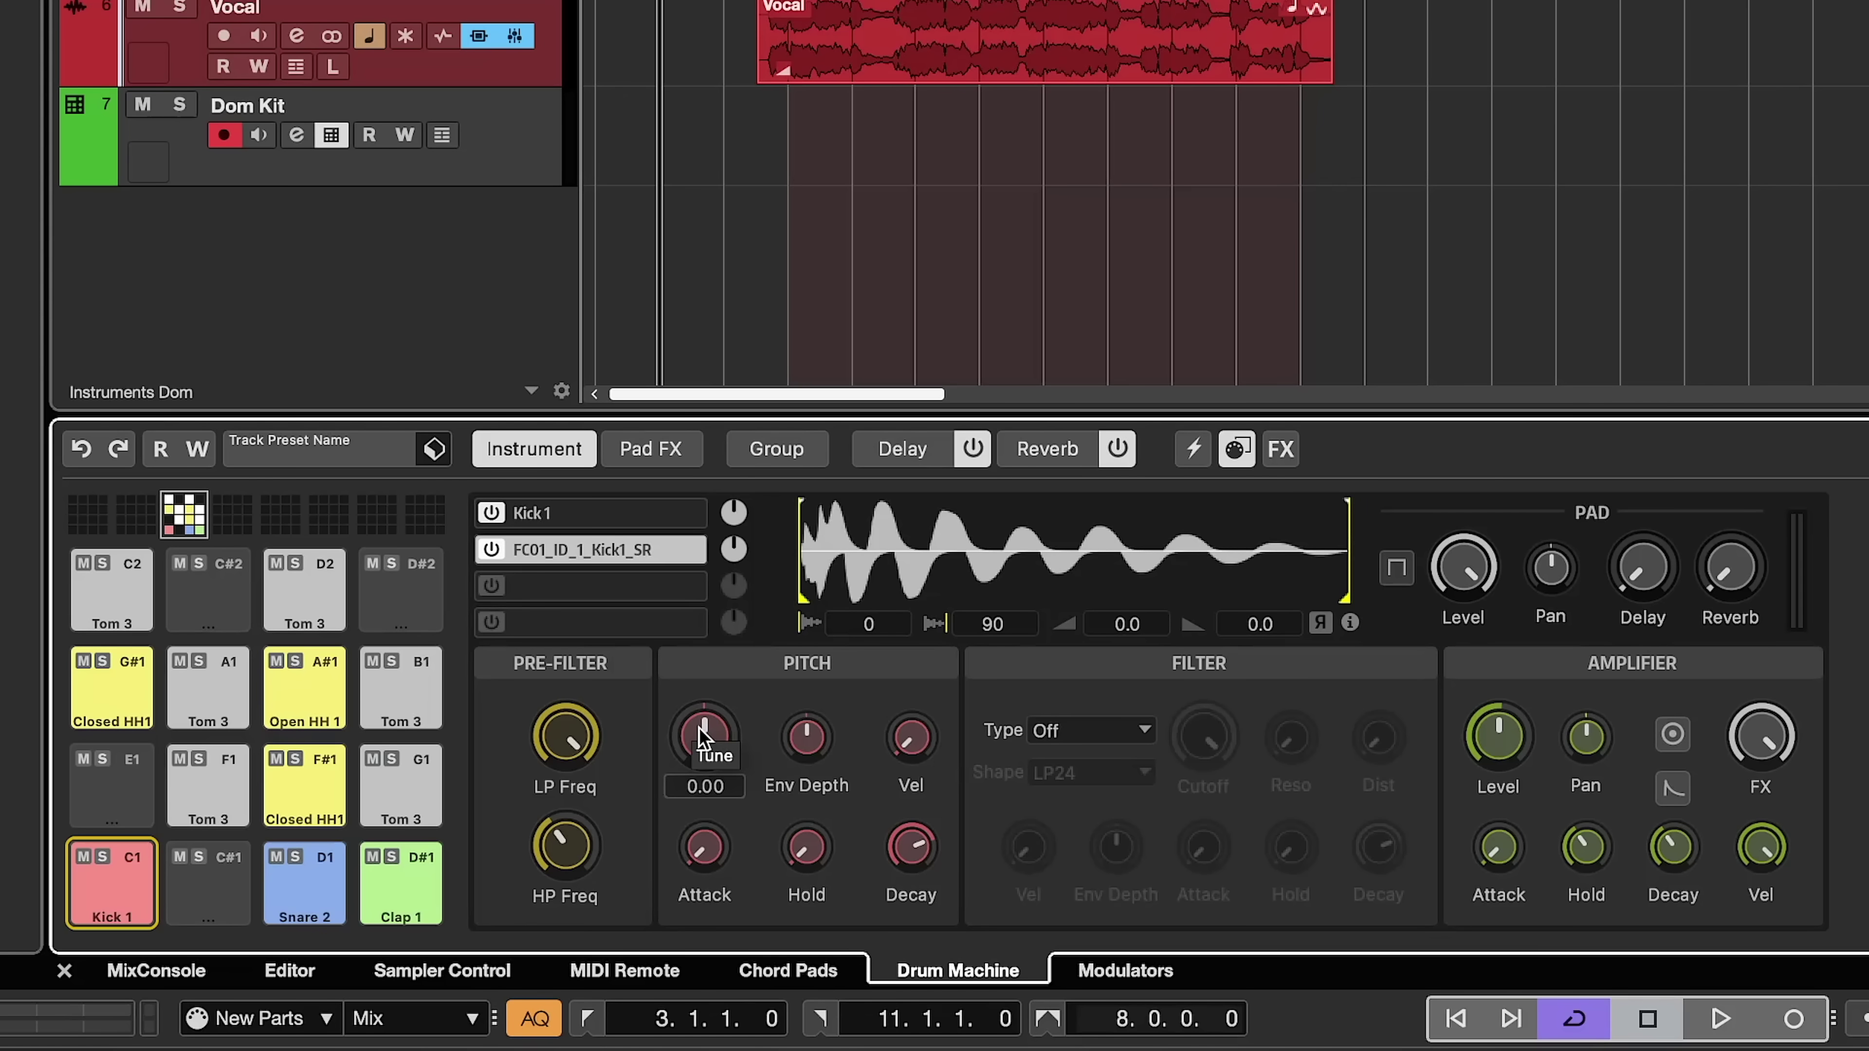
pyautogui.moveTo(700, 728); pyautogui.dragTo(711, 683)
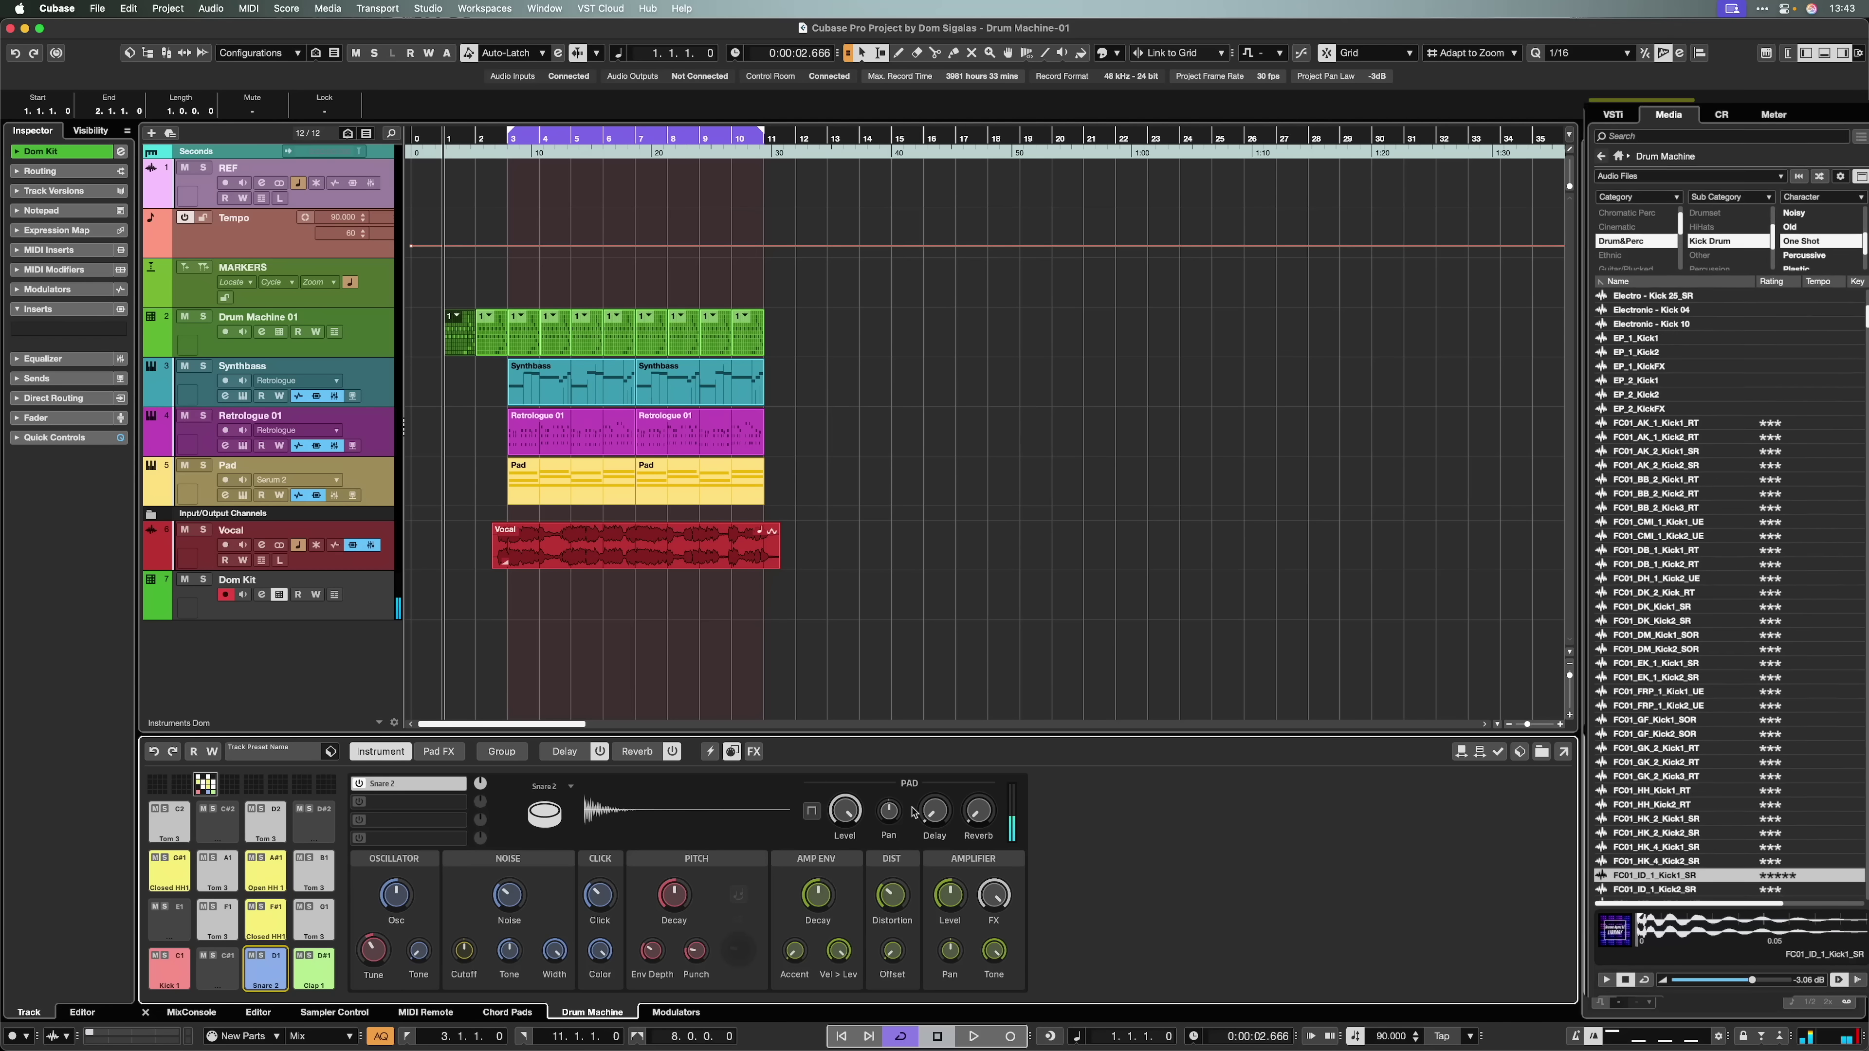
# Clear the Kick Drum filter, browse to the snare sub-category and select the empty second layer of the Snare 2 pad
pyautogui.click(1685, 168)
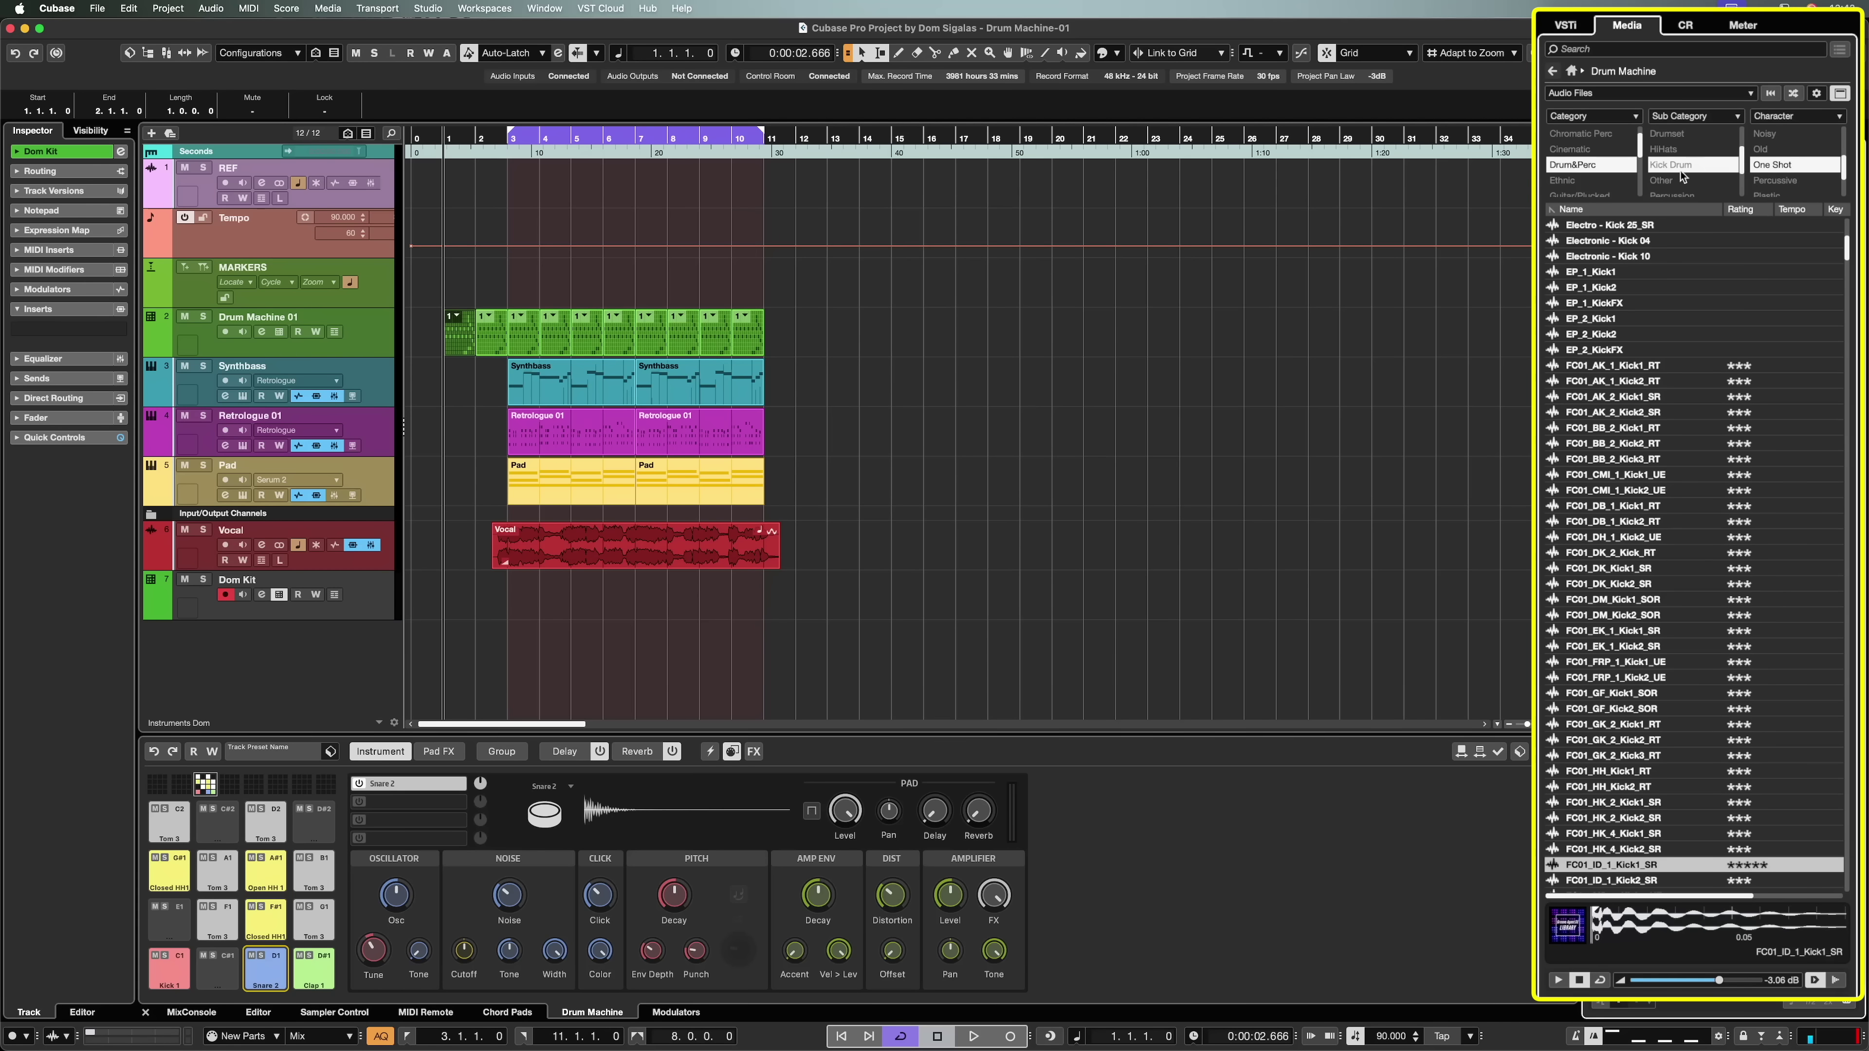
pyautogui.scroll(-2, 1682, 177)
pyautogui.click(407, 802)
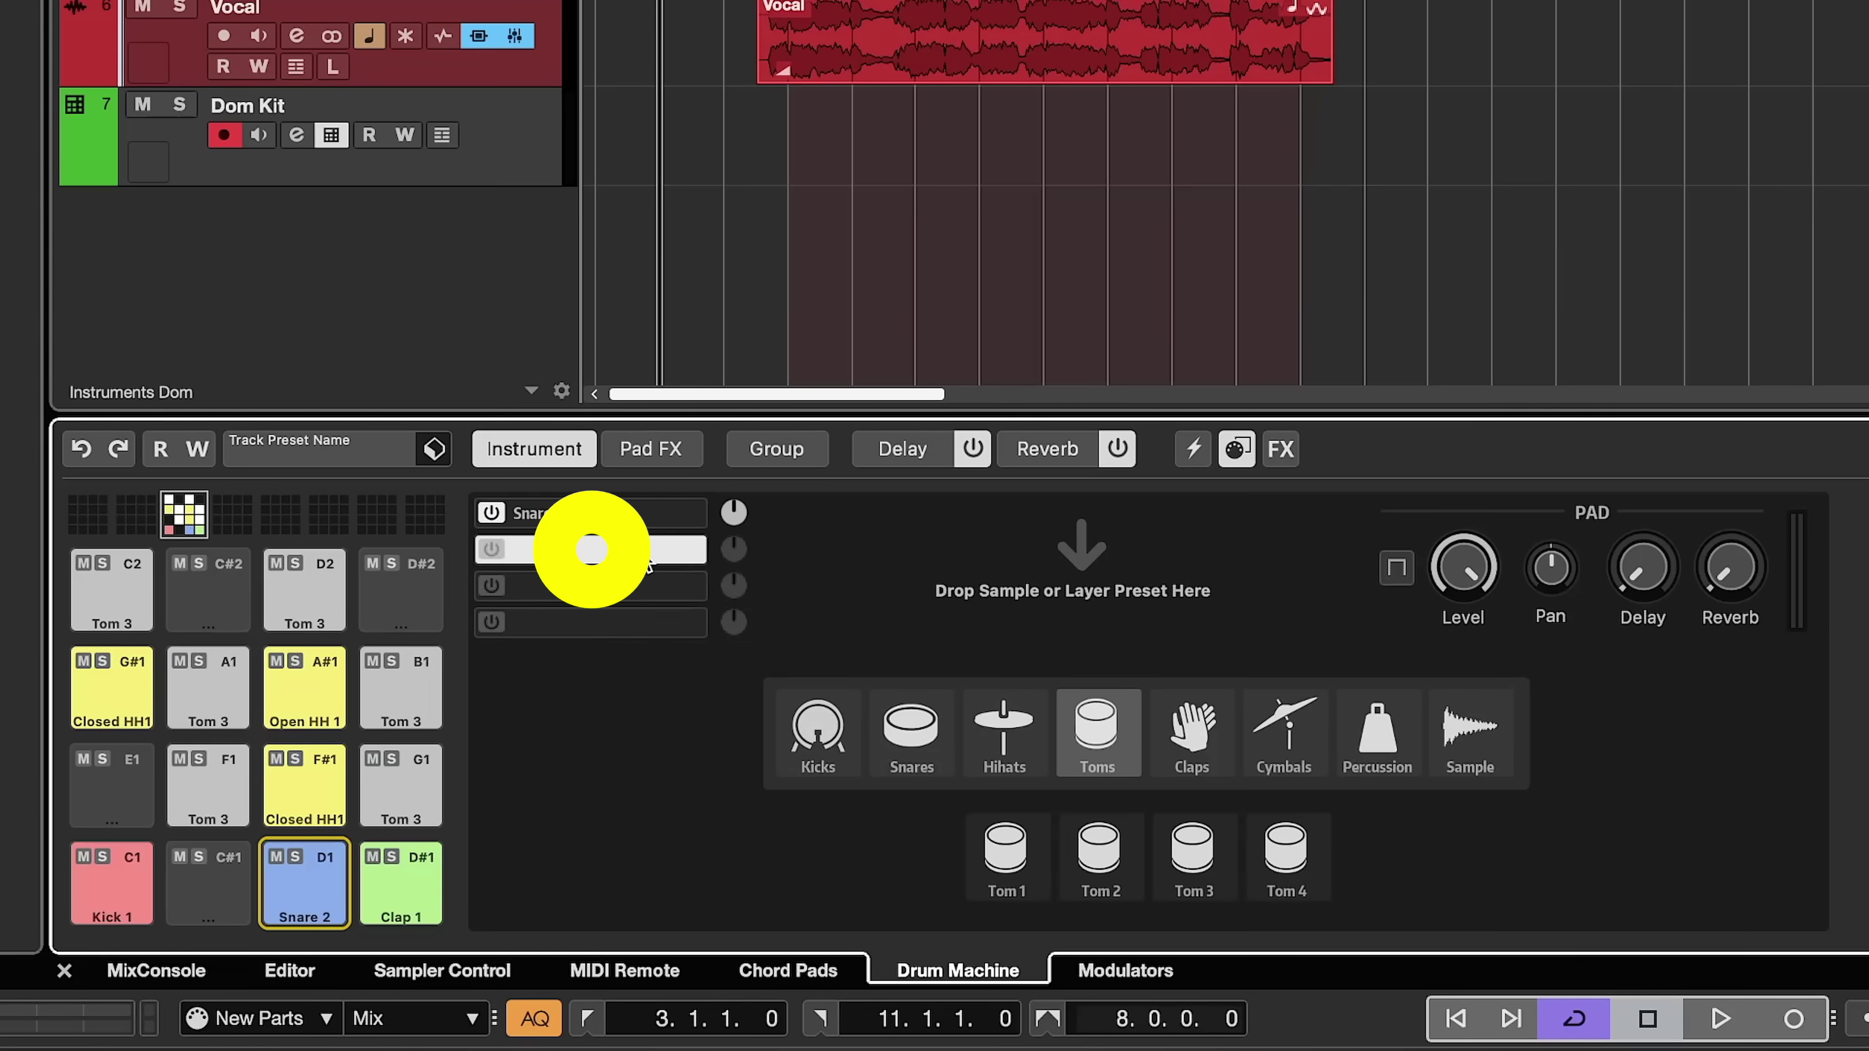